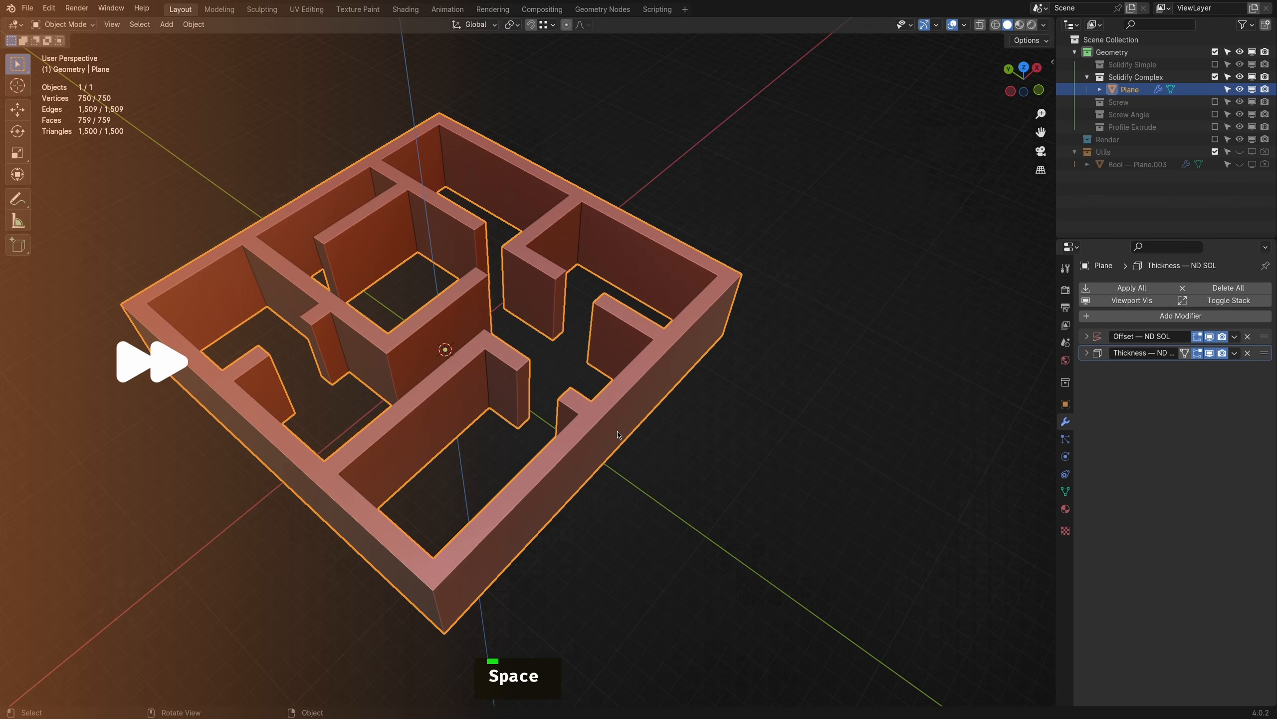
- Undo the Solidify on the floor-plan walls
key("ctrl+z")
key("space")
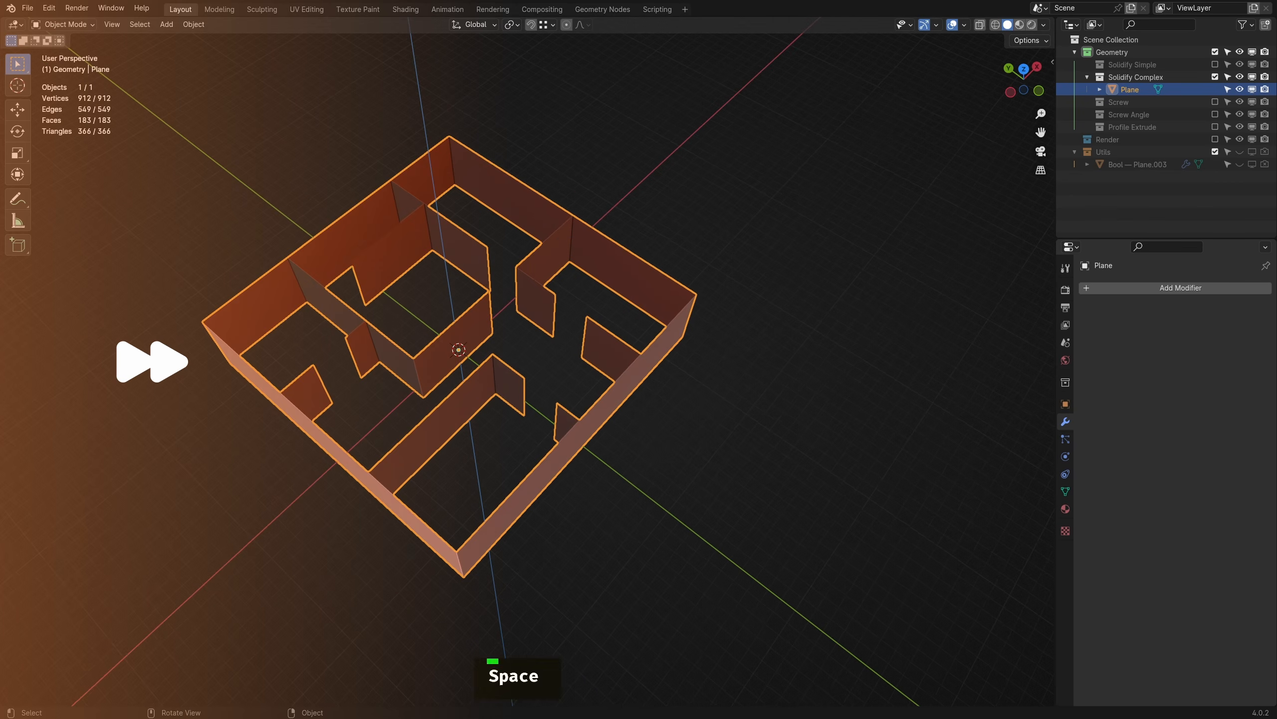
key("space")
left_click(649, 397)
left_click(631, 389)
mouse_move(631, 390)
middle_mouse_down()
mouse_move(633, 346)
mouse_move(639, 390)
middle_mouse_up()
middle_click_drag(639, 390, 629, 393, "shift")
- Solidify the floor-plan walls again using the Complex extrusion mode
key("shift+2")
scroll(704, 376, "up", 10)
scroll(704, 377, "down", 1)
key("grave")
key("grave")
key("m")
- Inspect the lowest vertex of the spark plug profile in edit mode from the front view
key("grave")
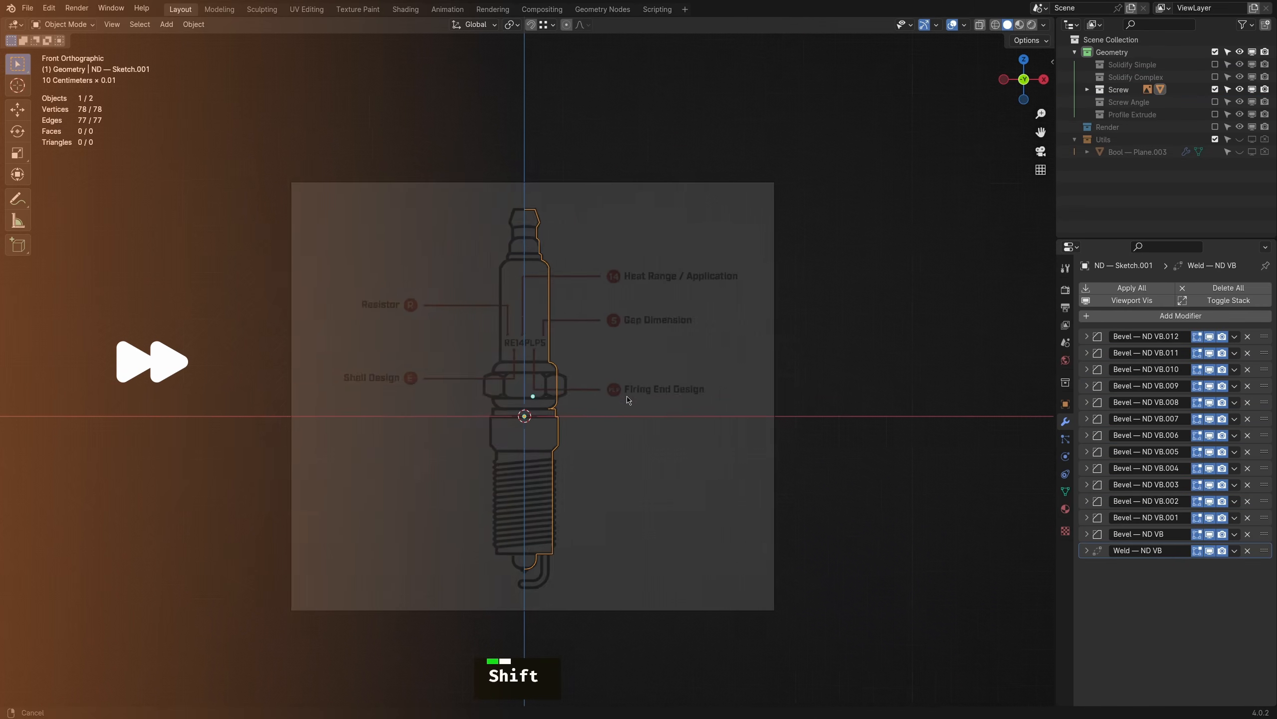
scroll(508, 200, "up", 1)
left_click(539, 281)
scroll(528, 369, "up", 2)
middle_click_drag(523, 402, 530, 248, "shift")
key("1")
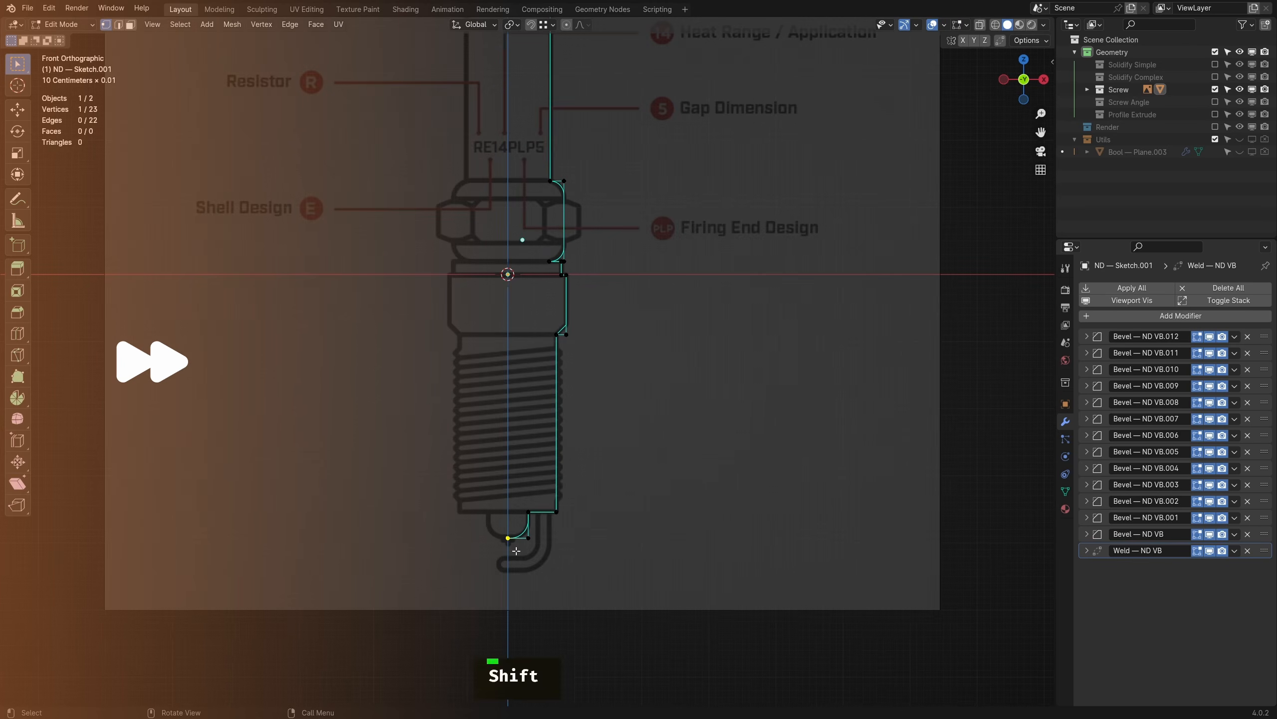
key("Escape")
- Revolve the spark plug profile into a solid with the Screw operation, raising the segments and flipping the normals
middle_click_drag(582, 400, 612, 420)
scroll(554, 302, "down", 3)
middle_click_drag(554, 272, 526, 347, "shift")
key("shift+2")
scroll(633, 348, "up", 17)
mouse_move(632, 348)
middle_mouse_down()
mouse_move(619, 314)
mouse_move(633, 357)
middle_mouse_up()
scroll(633, 357, "down", 17)
mouse_move(513, 366)
middle_mouse_down()
mouse_move(489, 376)
mouse_move(302, 342)
mouse_move(610, 359)
middle_mouse_up()
scroll(302, 342, "up", 1, "shift")
scroll(610, 359, "up", 15)
scroll(610, 359, "down", 3, "shift")
key("f")
key("alt")
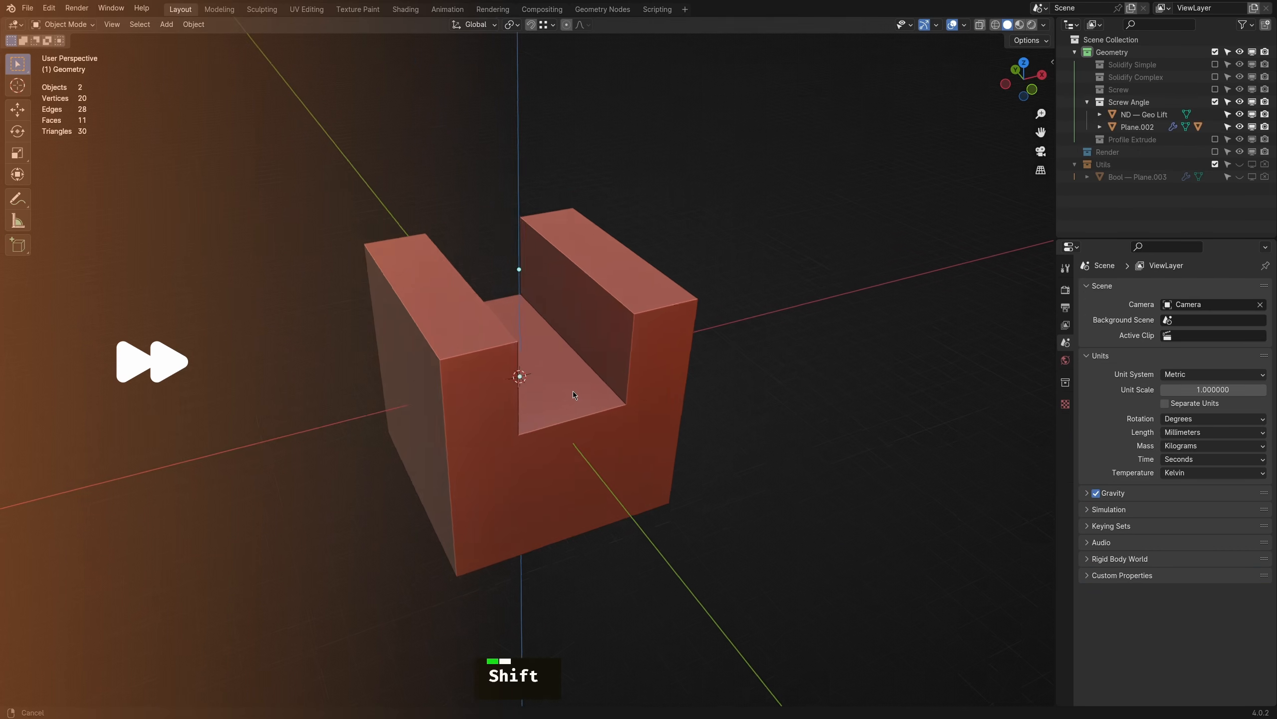
- Apply Screw to the lifted face on the U-shaped block, changing the screw axis, adding segments and reducing the angle
key("g")
key("Escape")
middle_click_drag(572, 397, 602, 408)
key("shift+2")
key("a")
scroll(463, 352, "up", 20)
scroll(462, 353, "up", 2)
mouse_move(463, 353)
middle_mouse_down()
mouse_move(415, 321)
mouse_move(465, 347)
middle_mouse_up()
scroll(465, 347, "down", 18, "alt")
left_click(694, 347)
- Recall the Screw operation on the spark plug, try different Y-axis offsets, and accept it
left_click(693, 348)
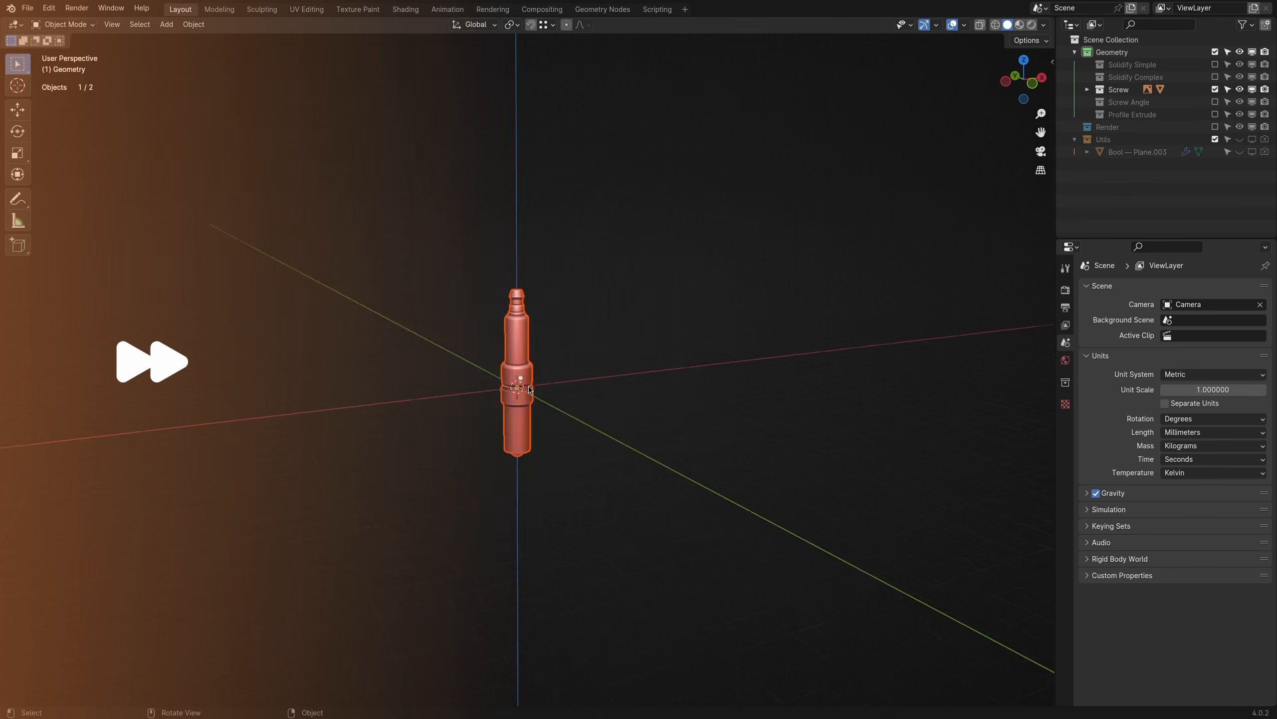
key("shift+2")
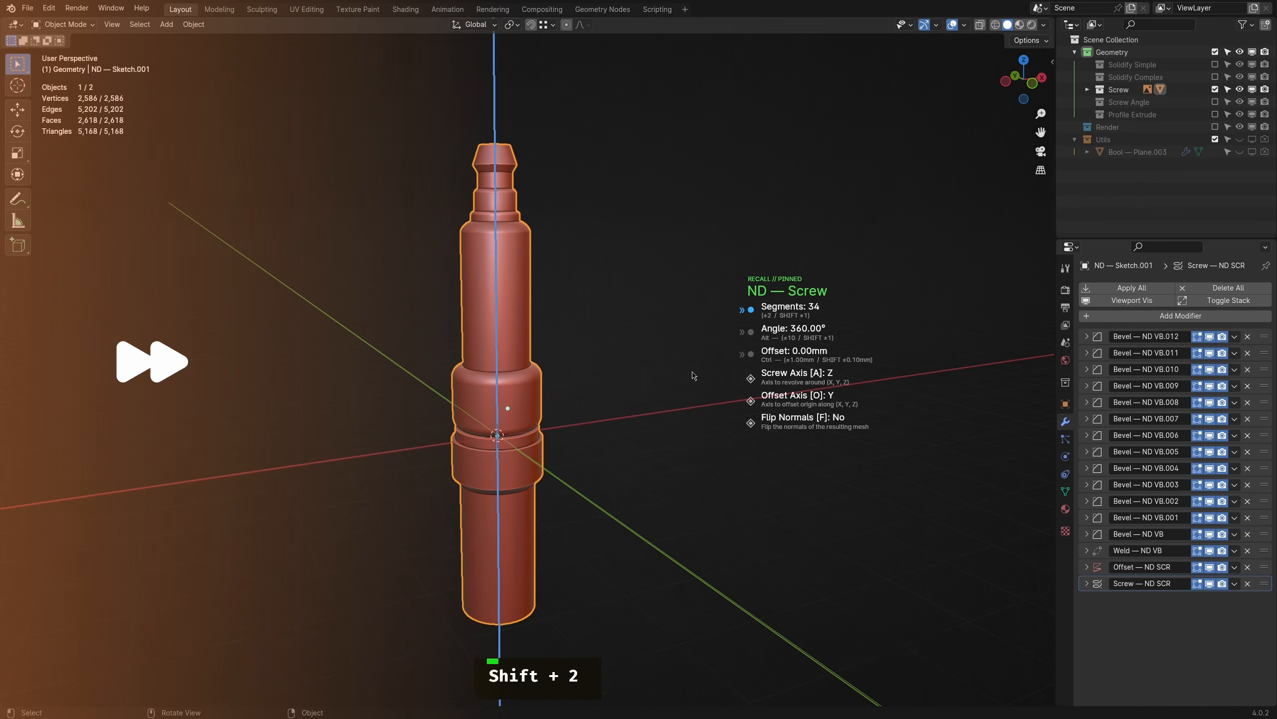
scroll(641, 371, "up", 10, "ctrl")
scroll(632, 367, "down", 10, "ctrl")
scroll(633, 367, "down", 5, "ctrl+shift")
left_click(633, 368)
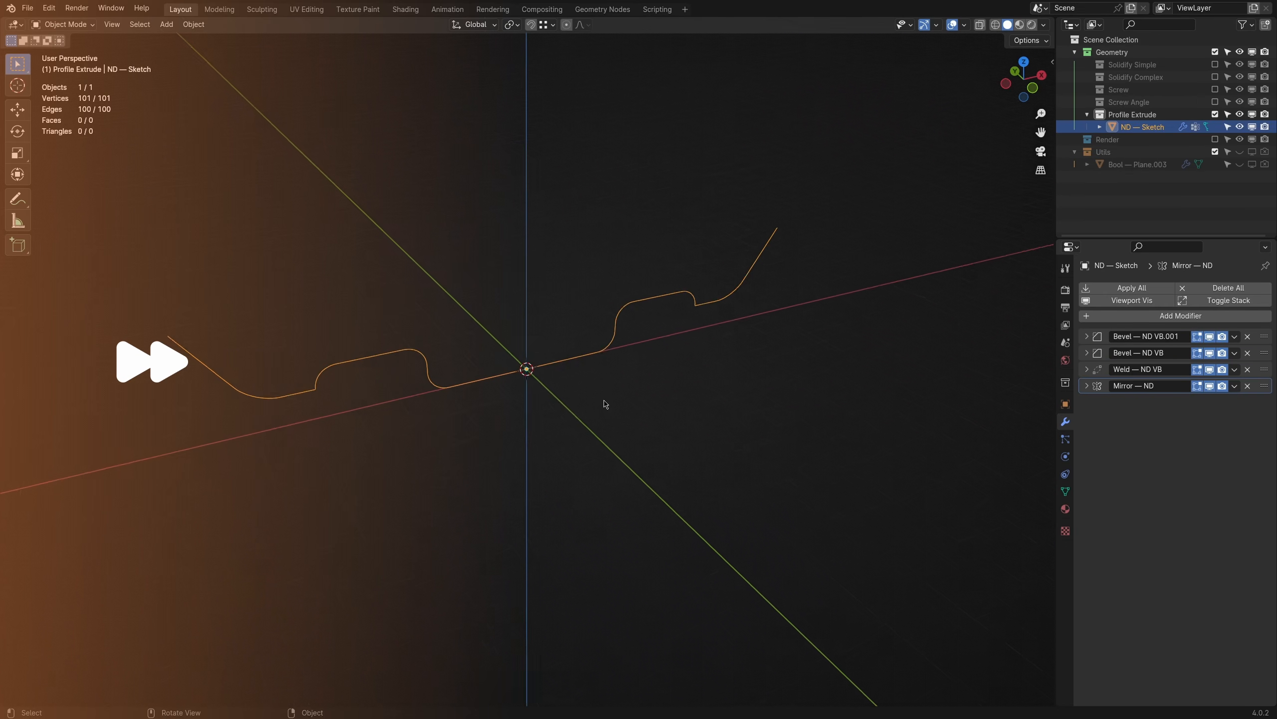
- Profile-extrude the curved sketch 55 mm along the Y axis
middle_click_drag(605, 402, 610, 409)
key("shift+2")
scroll(682, 443, "up", 20)
scroll(679, 442, "down", 10)
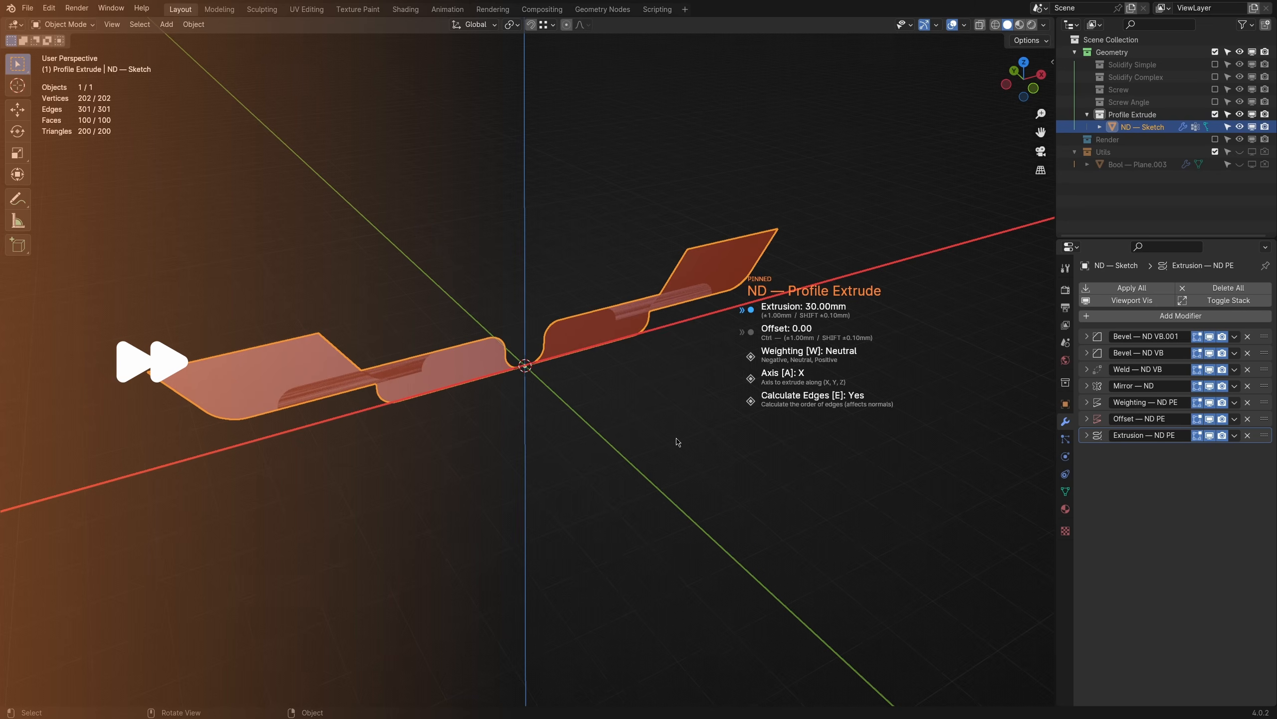
scroll(685, 443, "up", 20)
key("a")
scroll(692, 443, "up", 15)
scroll(691, 442, "down", 10)
scroll(691, 442, "up", 10)
scroll(687, 437, "down", 10)
- Cycle the weighting of the profile extrusion, try different offsets, and accept the extrusion
key("w")
key("w")
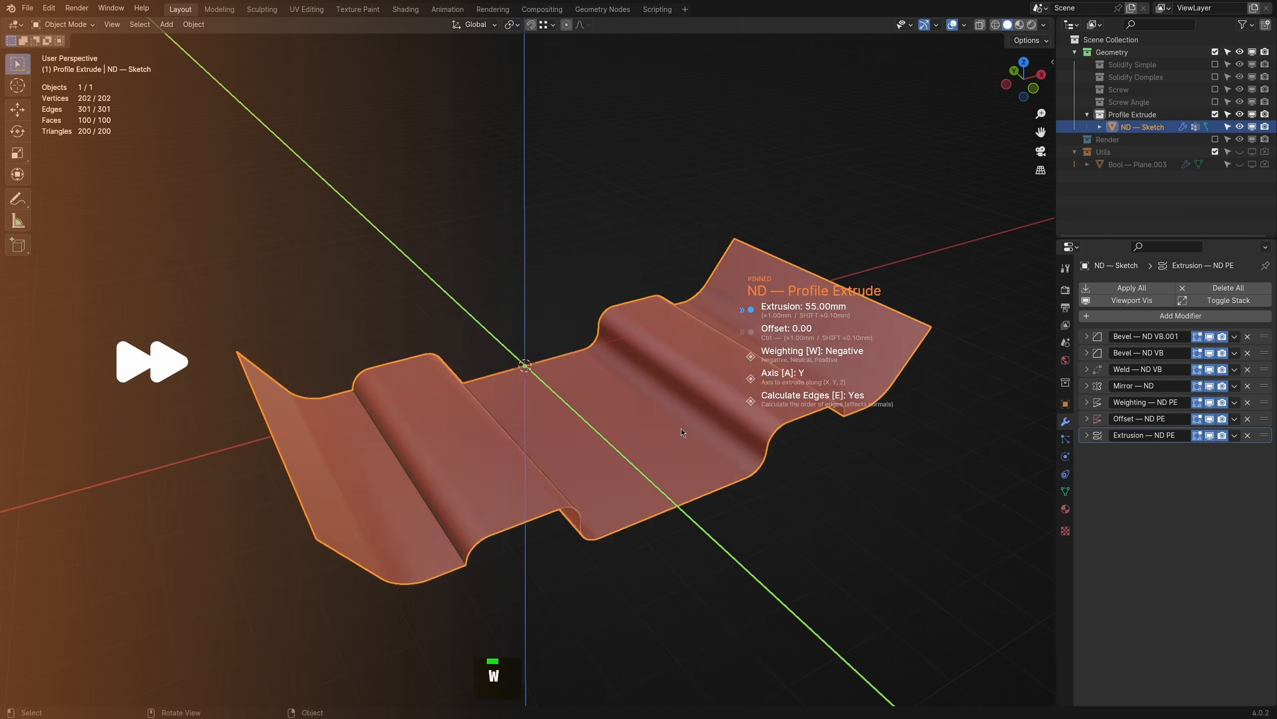
key("w")
scroll(681, 431, "up", 15, "ctrl")
scroll(681, 432, "down", 16, "ctrl")
scroll(674, 428, "down", 10)
scroll(667, 431, "up", 10)
left_click(669, 427)
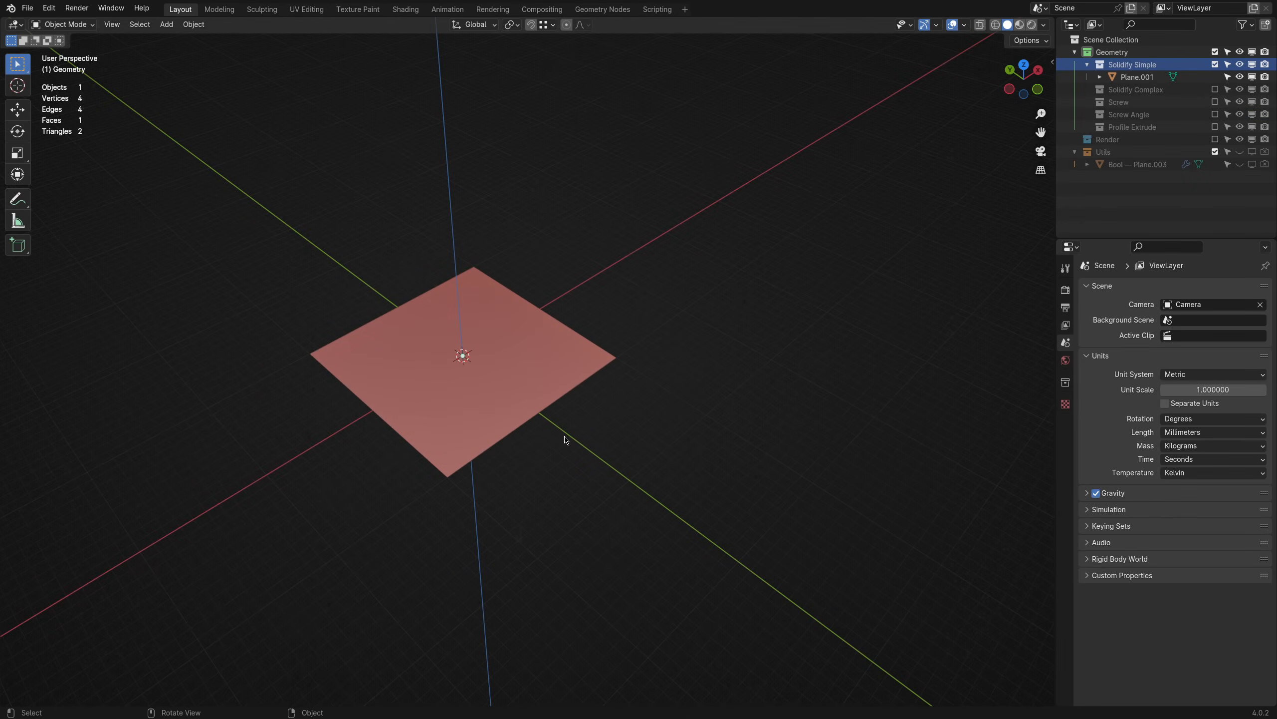
- Solidify the flat square plane with a thickness of 200 mm
mouse_move(550, 422)
middle_mouse_down()
mouse_move(588, 408)
mouse_move(557, 427)
middle_mouse_up()
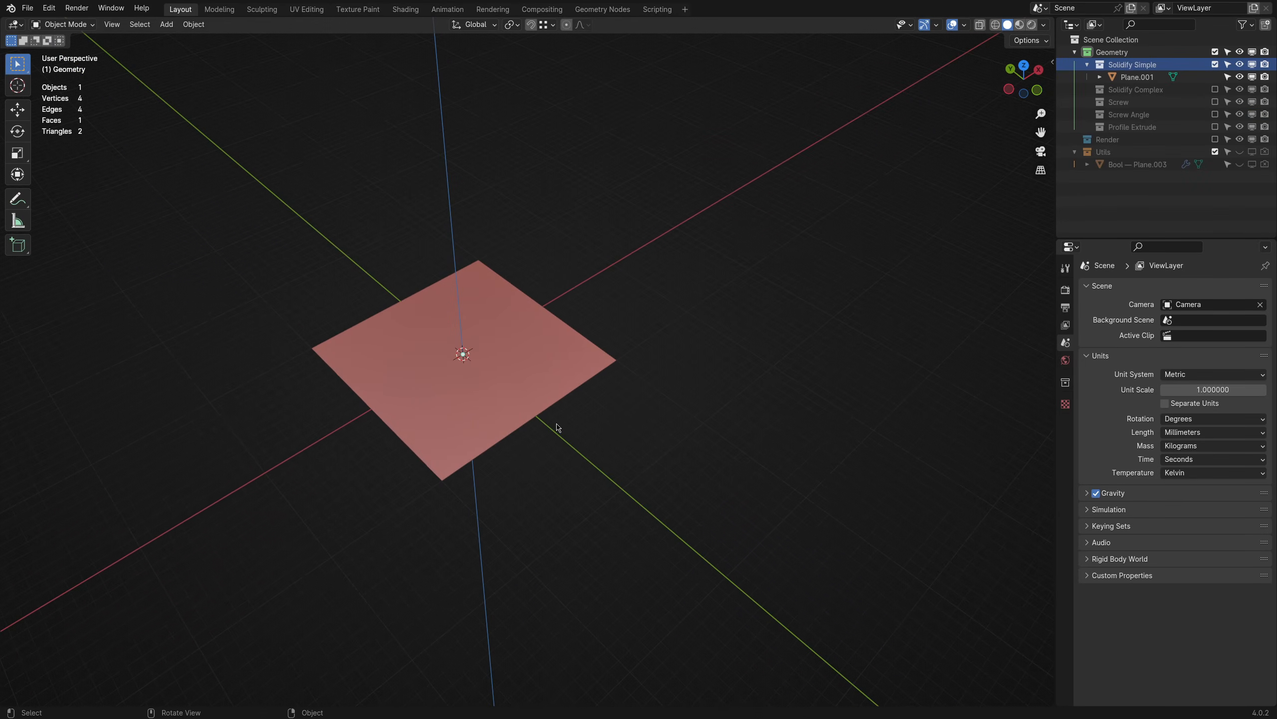
left_click(565, 373)
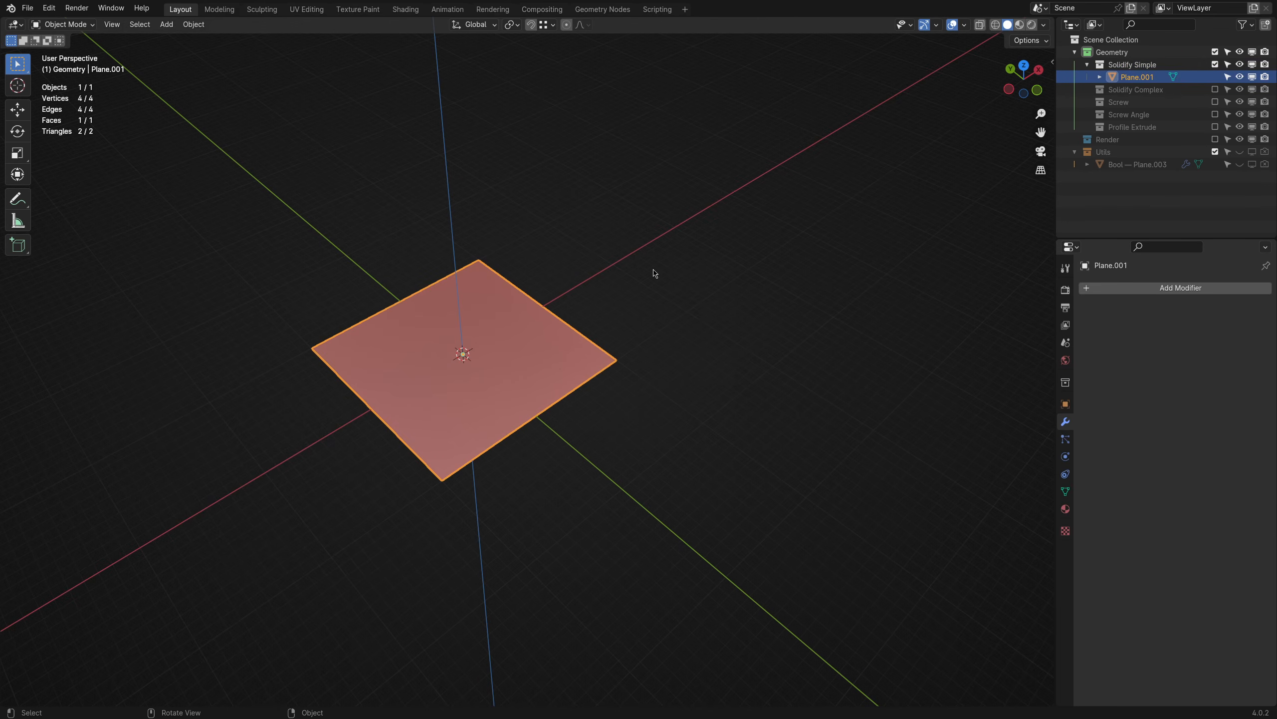
key("shift+2")
mouse_move(630, 282)
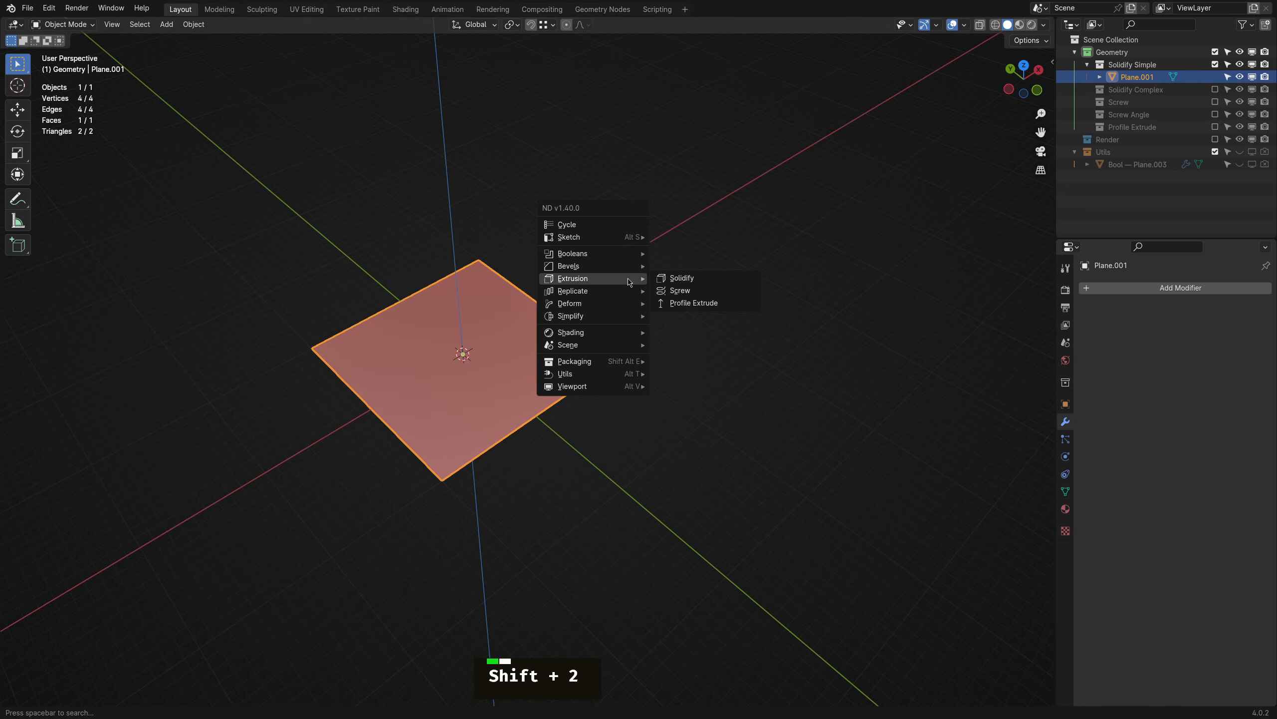
left_click(682, 280)
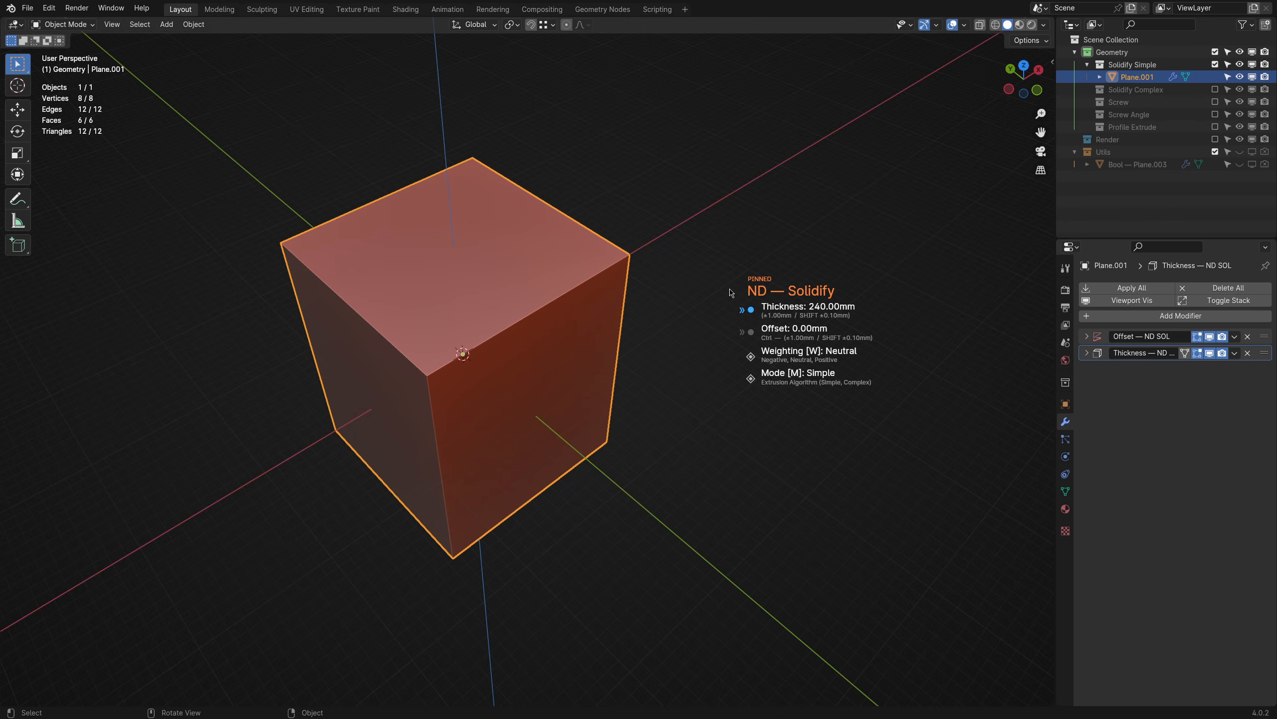
type("200")
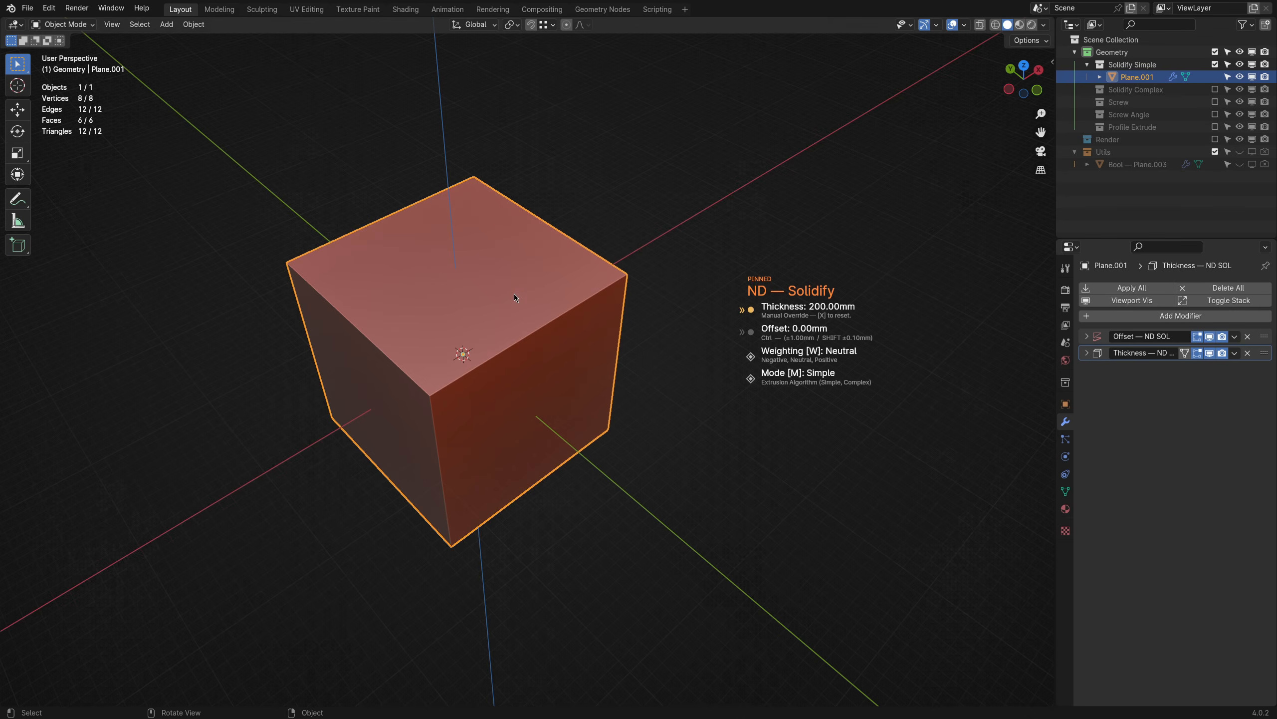
- Cycle the Solidify weighting of the cube through its options, including Negative, and return it to Neutral
middle_click_drag(538, 407, 526, 345)
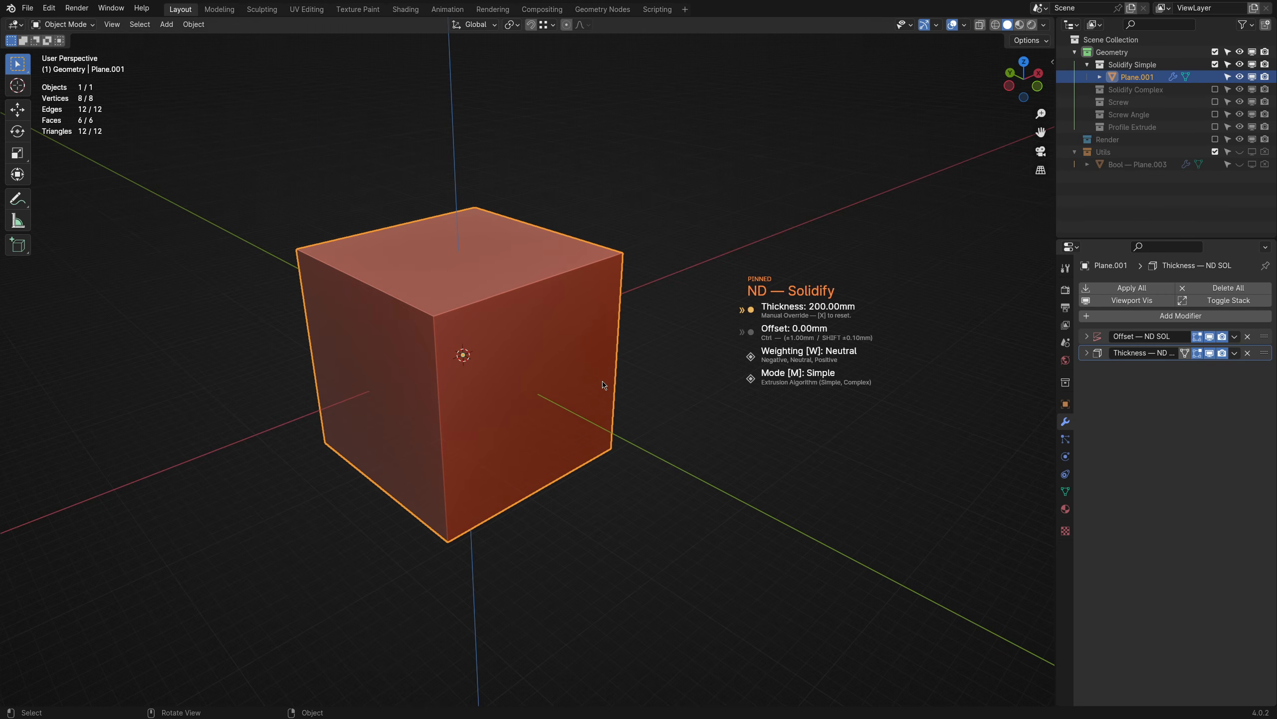
key("w")
key("w")
key("w")
key("w")
key("w")
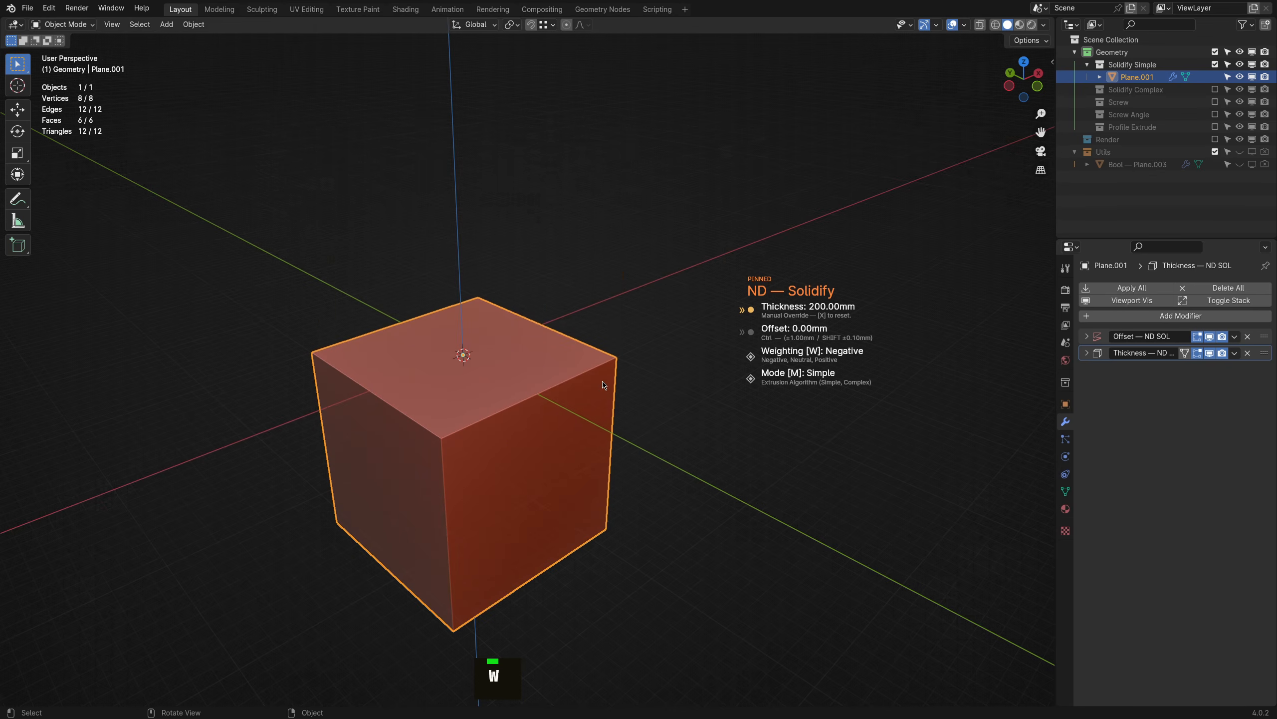
key("w")
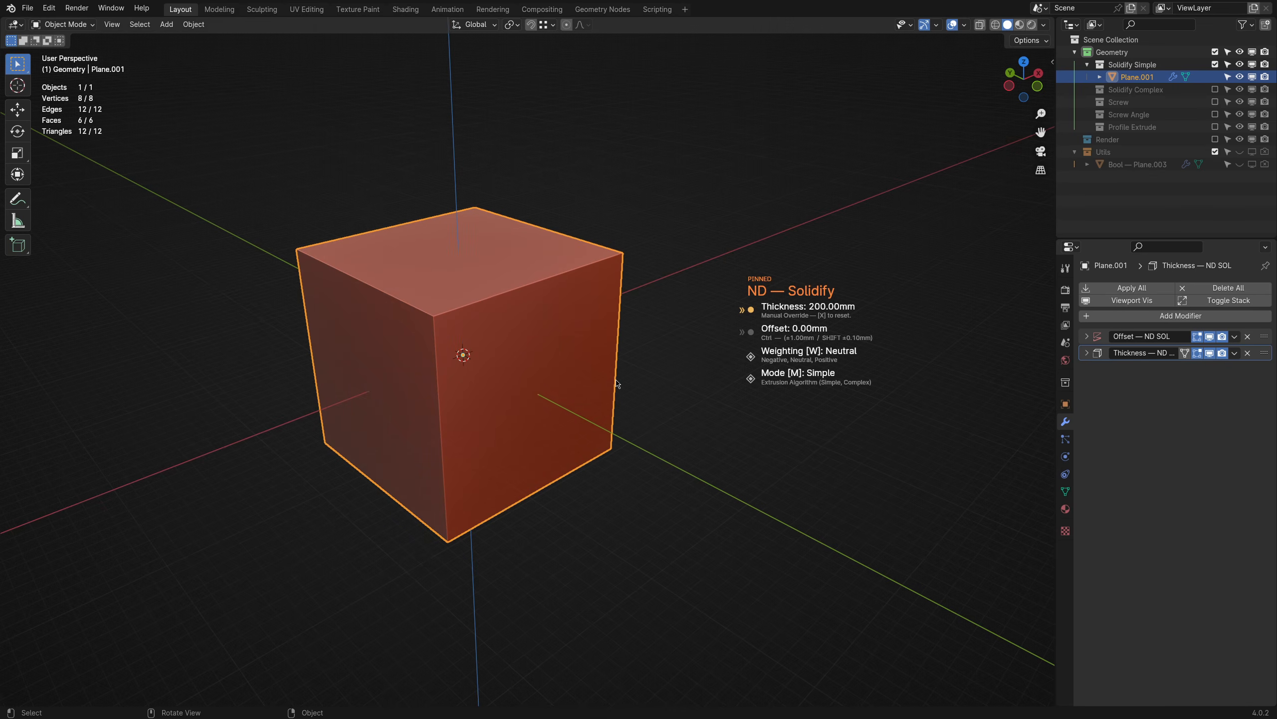
- Try an offset of 54.75 mm on the Solidify and reset it to 0 mm
key("ctrl")
key("ctrl+shift")
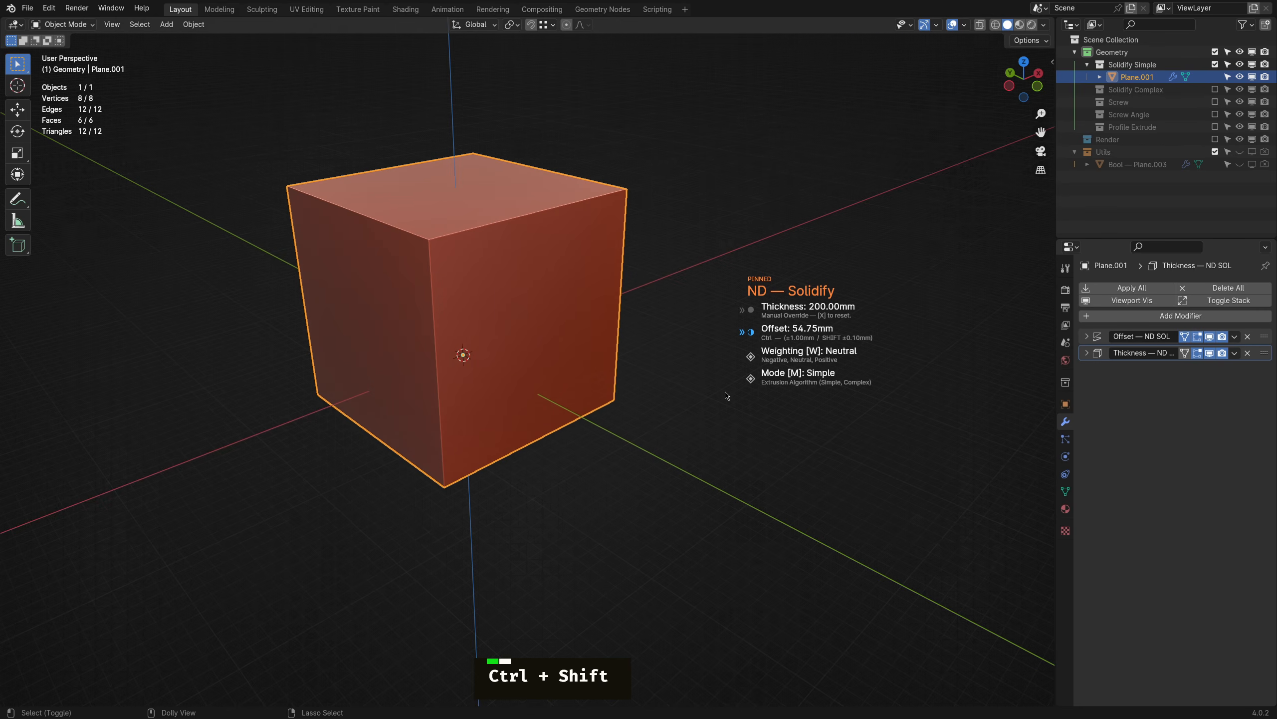
key("ctrl+shift+x")
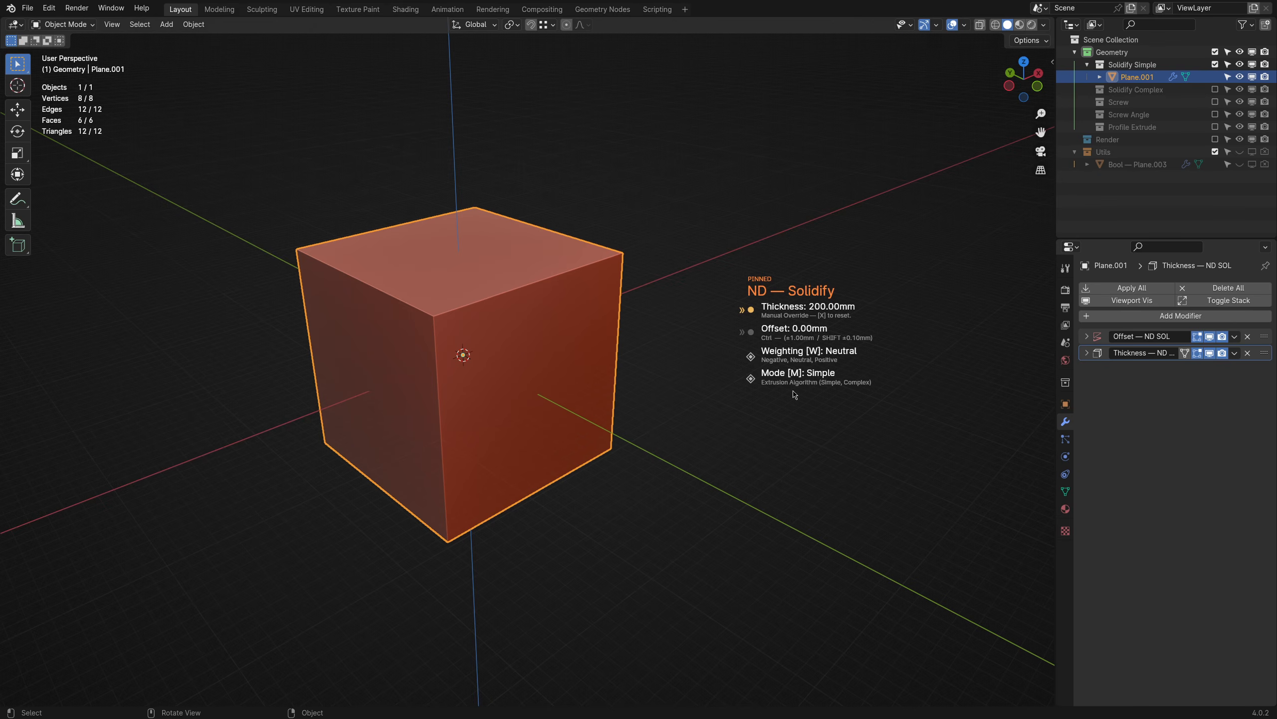
- Toggle the Solidify mode to Complex and back to Simple, and accept the solidified cube
key("m")
key("m")
left_click(668, 344)
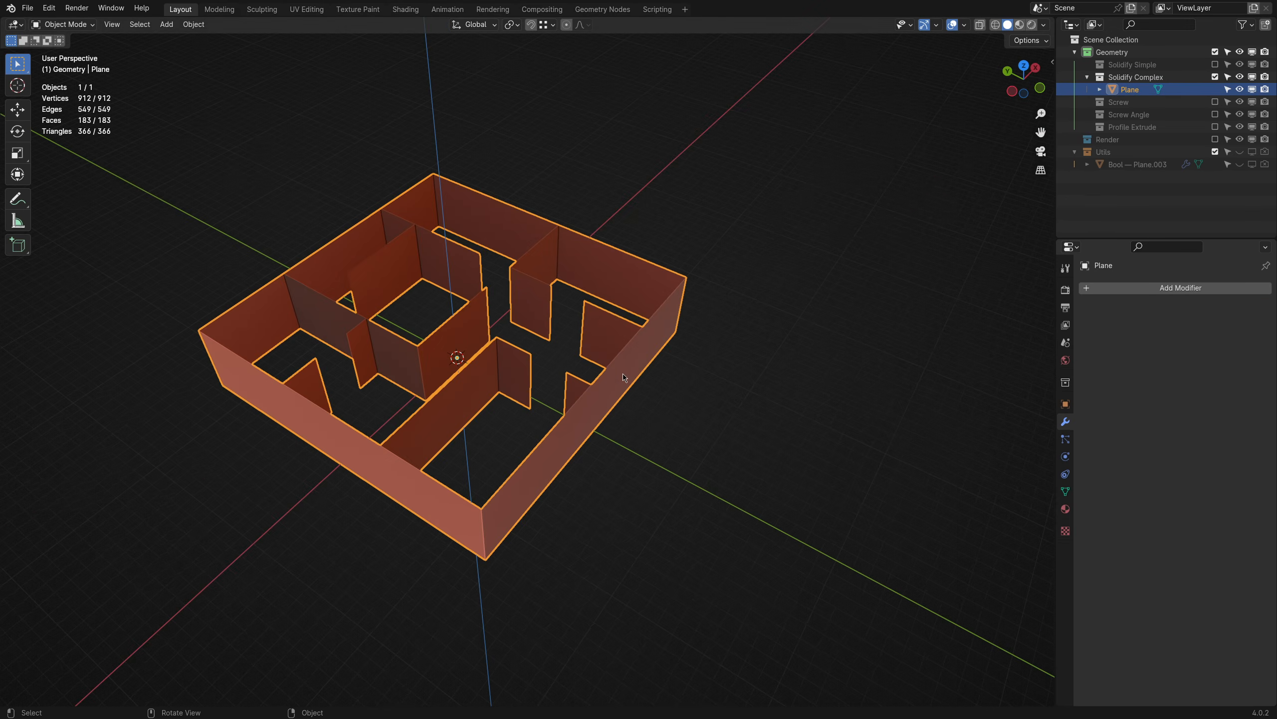
- Apply Solidify to the floor-plan walls with a thickness of 10 mm
mouse_move(624, 377)
middle_mouse_down()
mouse_move(661, 530)
mouse_move(687, 422)
mouse_move(630, 397)
middle_mouse_up()
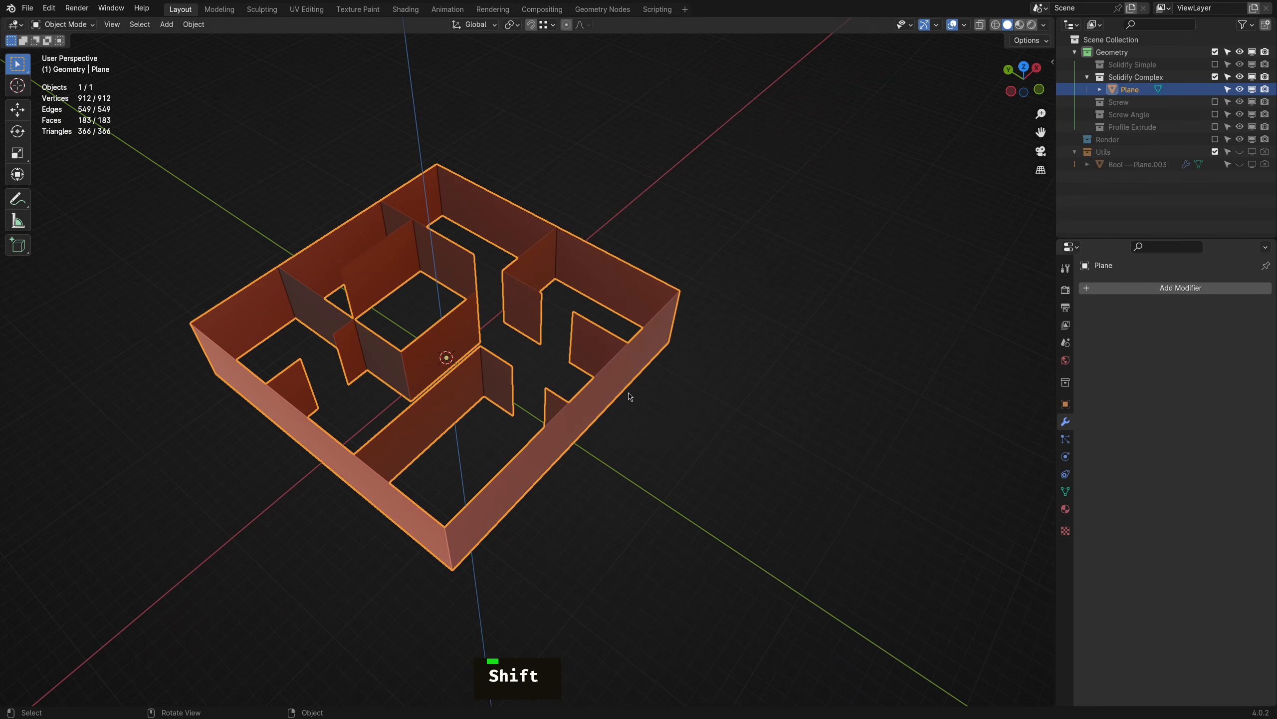
key("shift+2")
mouse_move(632, 374)
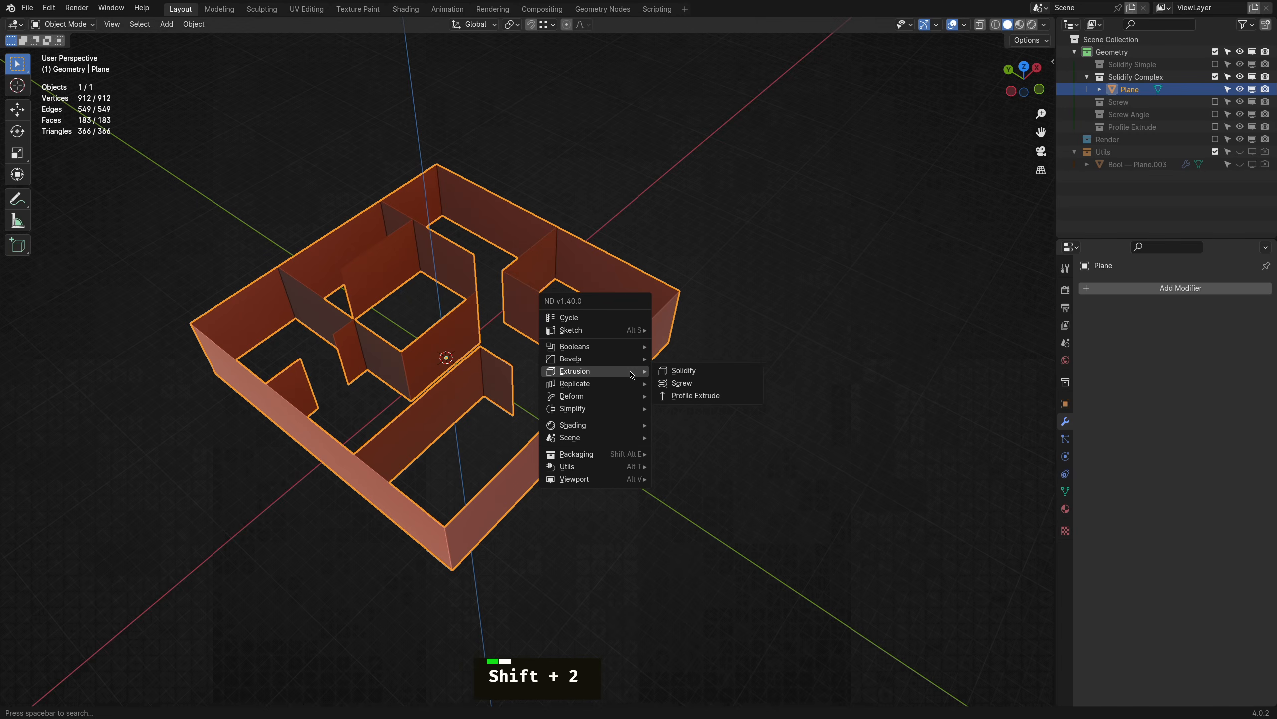
left_click(682, 375)
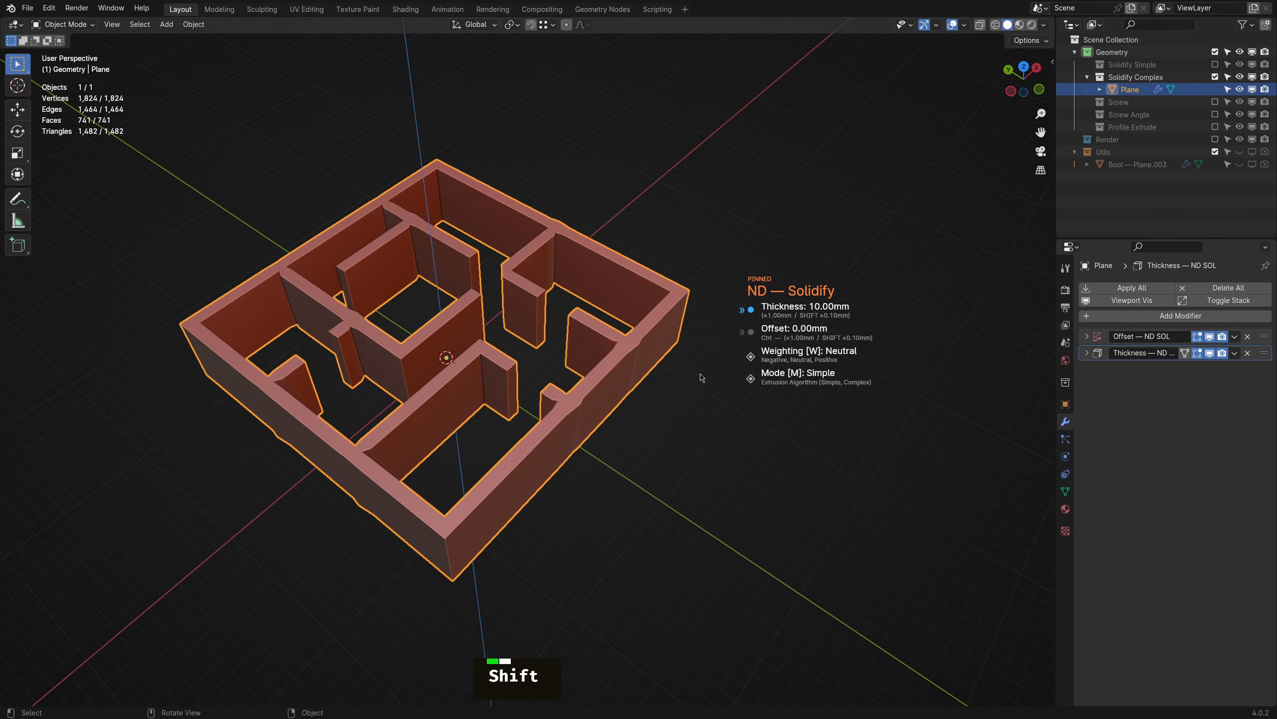
key("backslash")
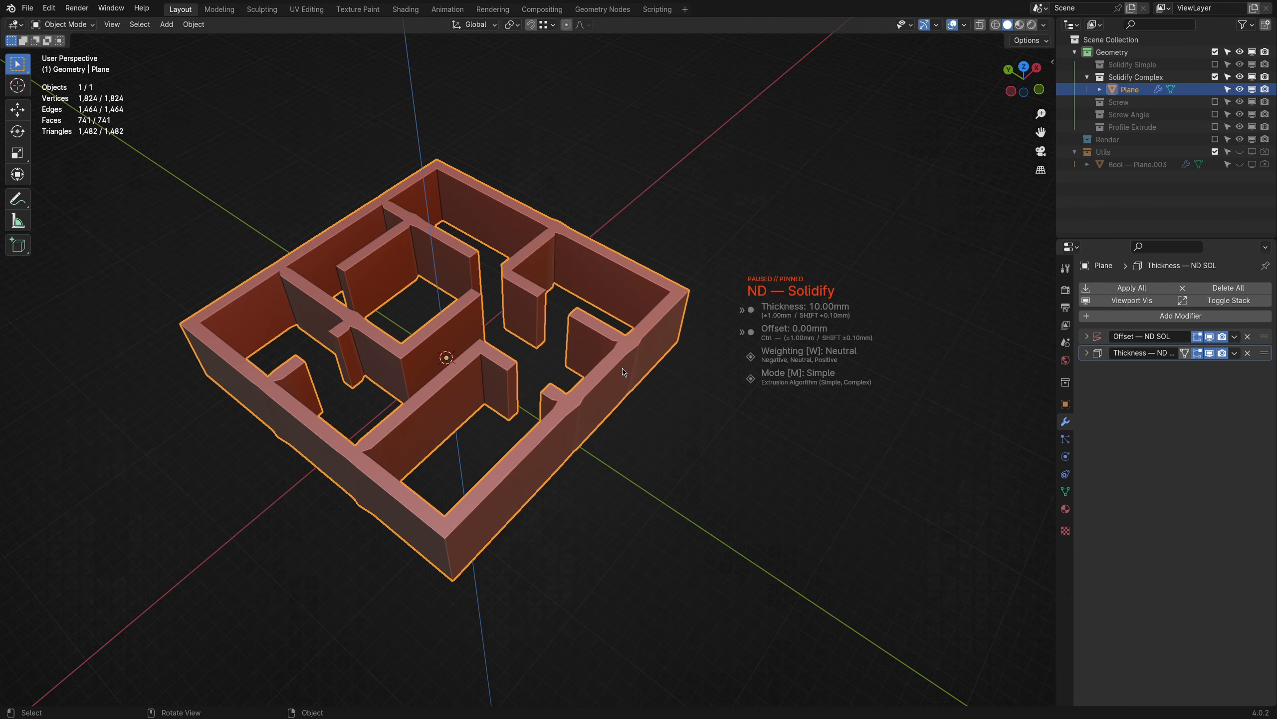
key("backslash")
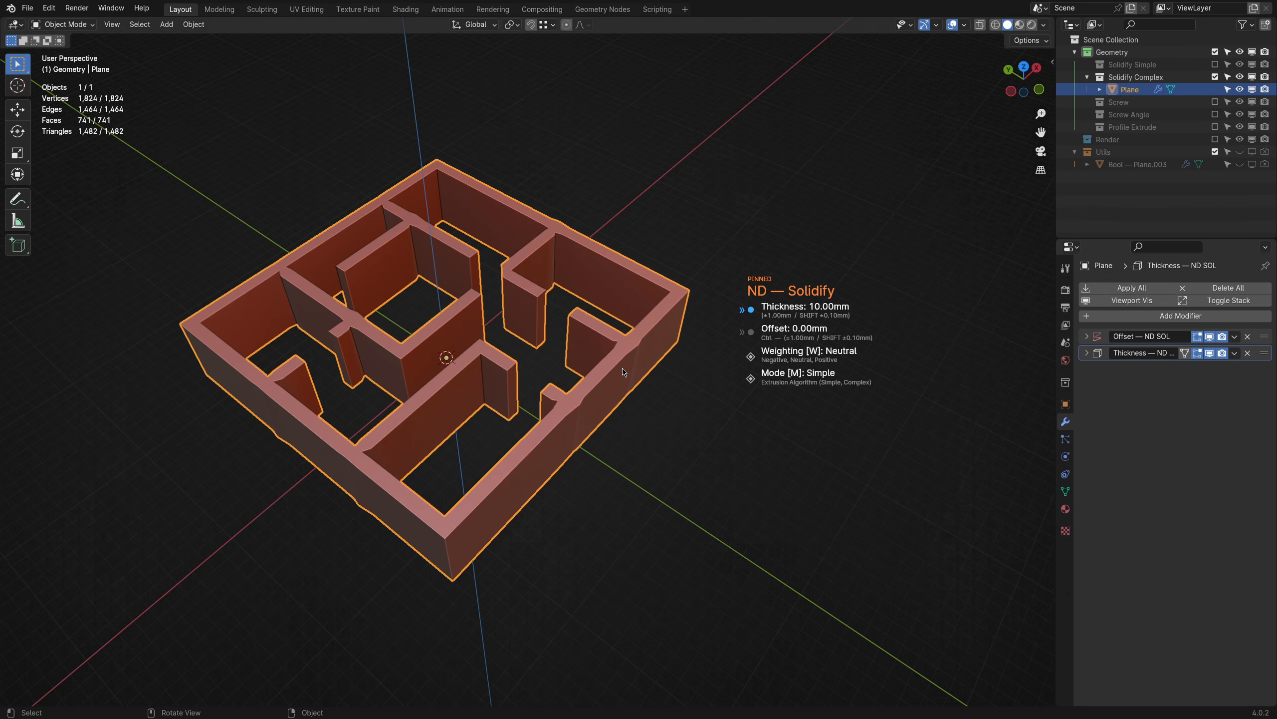
- Switch the Solidify mode of the floor-plan walls to Complex, check the wall junctions, and accept the operation
key("m")
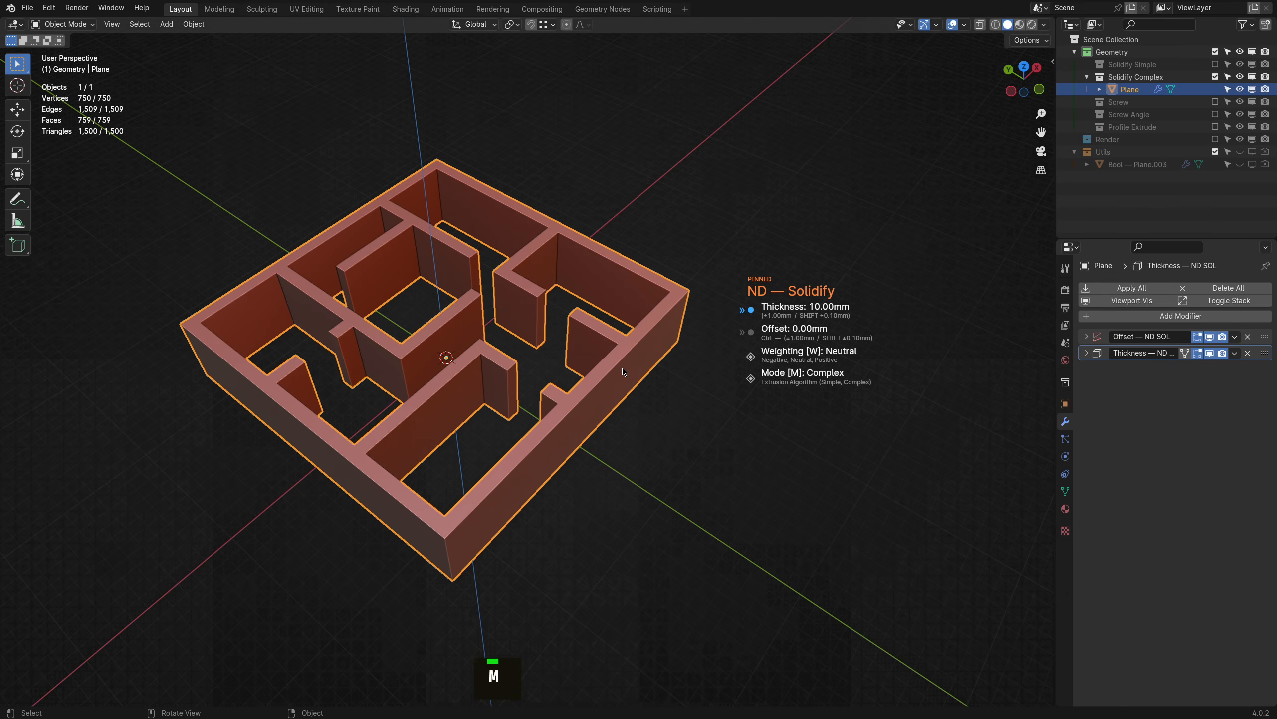
key("backslash")
middle_click_drag(569, 381, 607, 420)
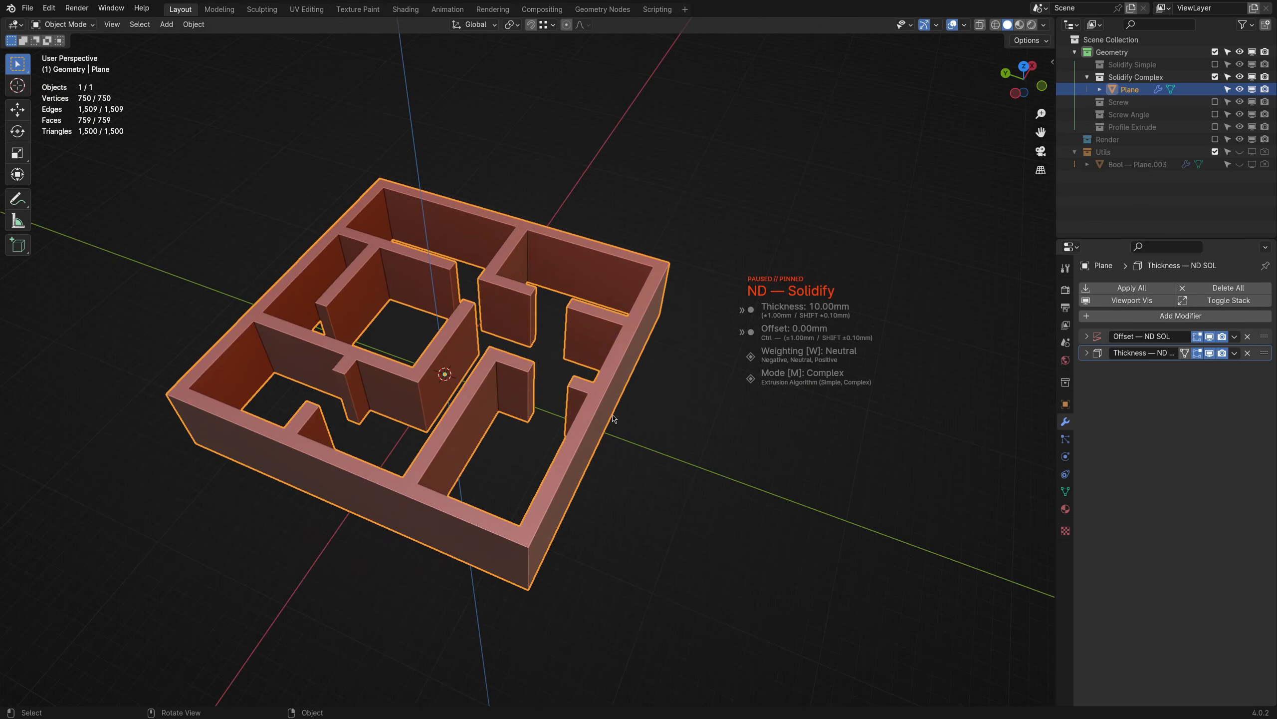
key("backslash")
left_click(637, 369)
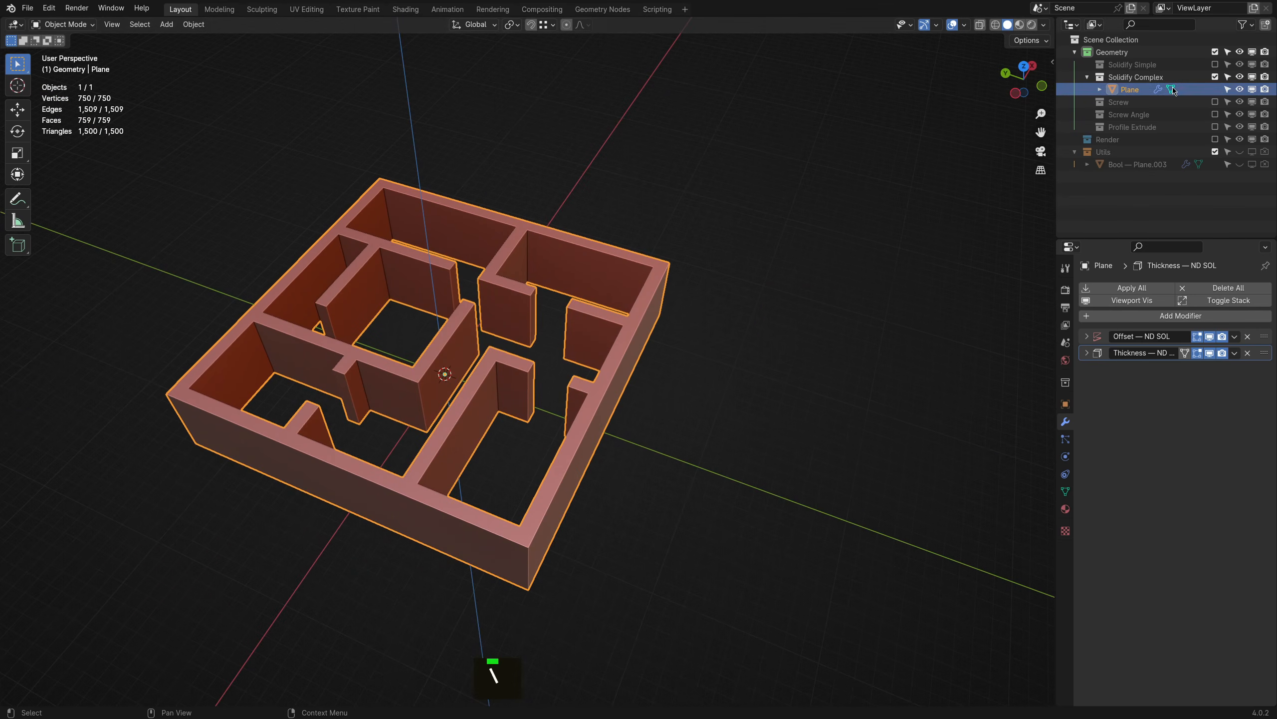
- Disable the Solidify Complex collection, enable the Screw collection, and show the spark plug profile from the front
left_click(1215, 77)
left_click(1215, 89)
left_click(443, 352)
key("grave")
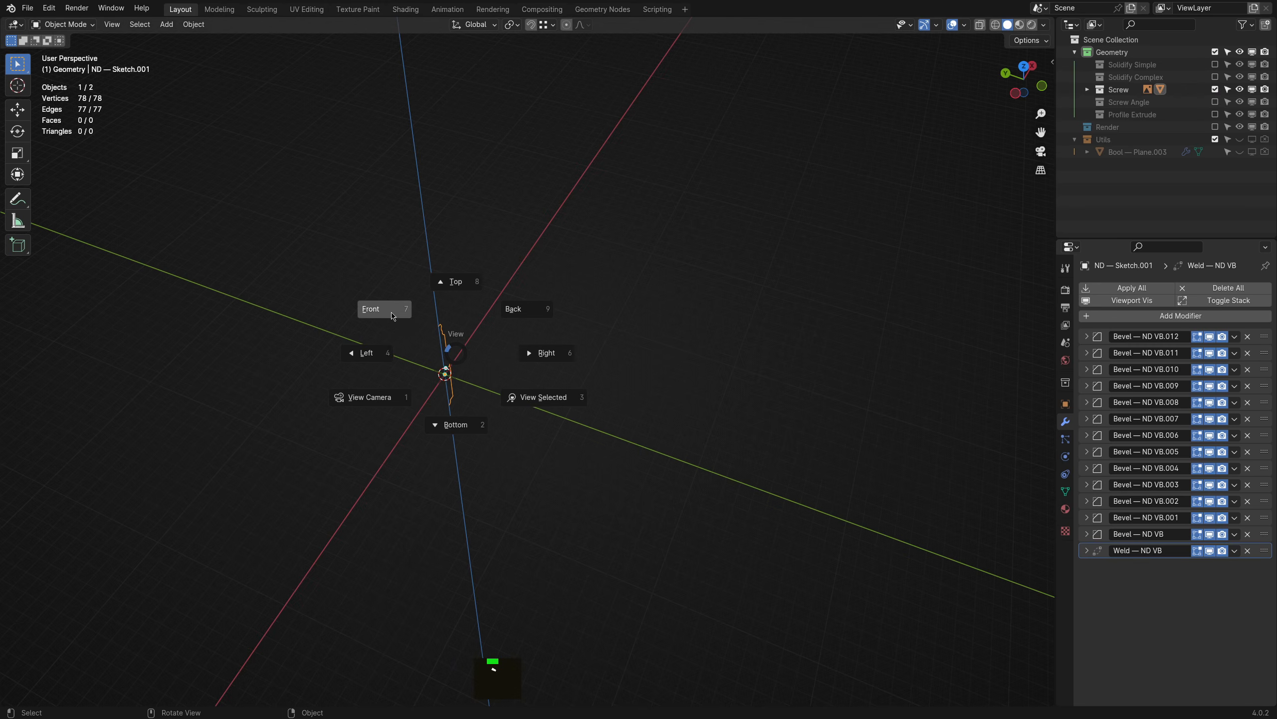
left_click(393, 315)
scroll(541, 387, "up", 6)
mouse_move(497, 364)
middle_mouse_down("shift")
mouse_move(628, 396)
mouse_move(615, 386)
middle_mouse_up("shift")
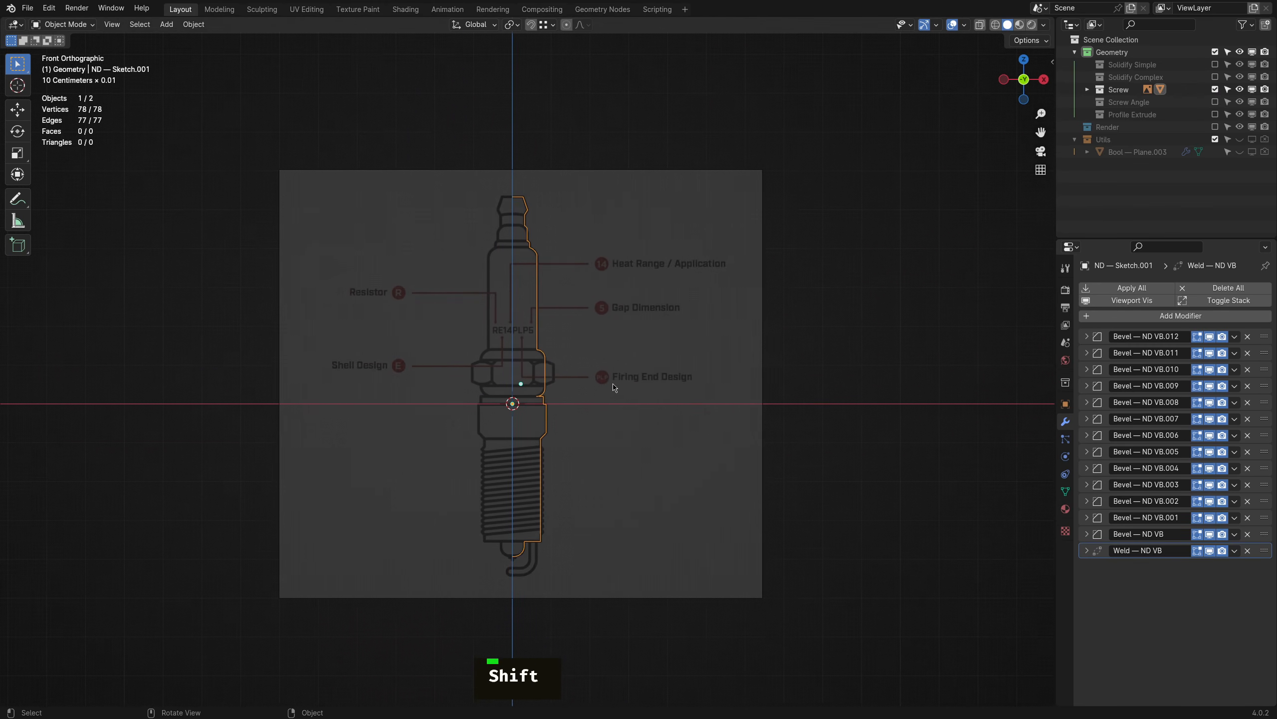
scroll(614, 387, "up", 1)
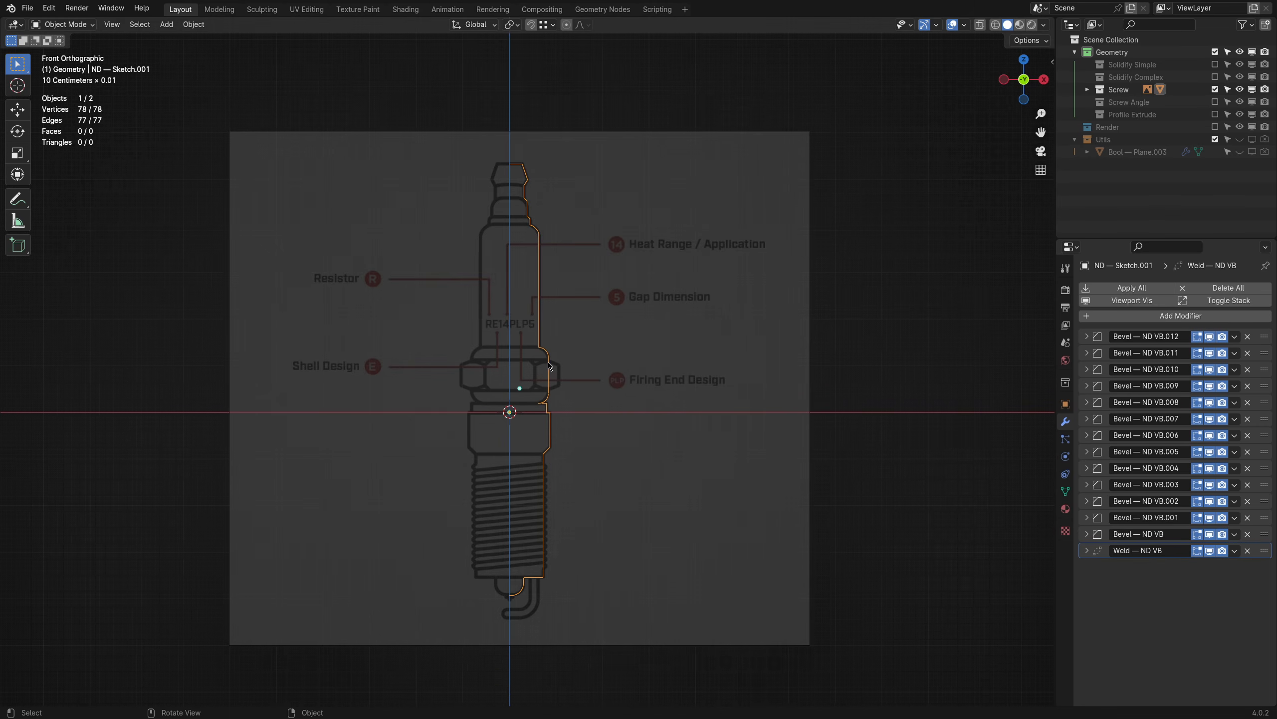
- Inspect the spark plug profile's corner vertices and its bottom point on the centre axis in vertex edit mode
left_click(743, 395)
key("Tab")
key("1")
left_click_drag(589, 555, 592, 443, "shift")
scroll(592, 444, "up", 2)
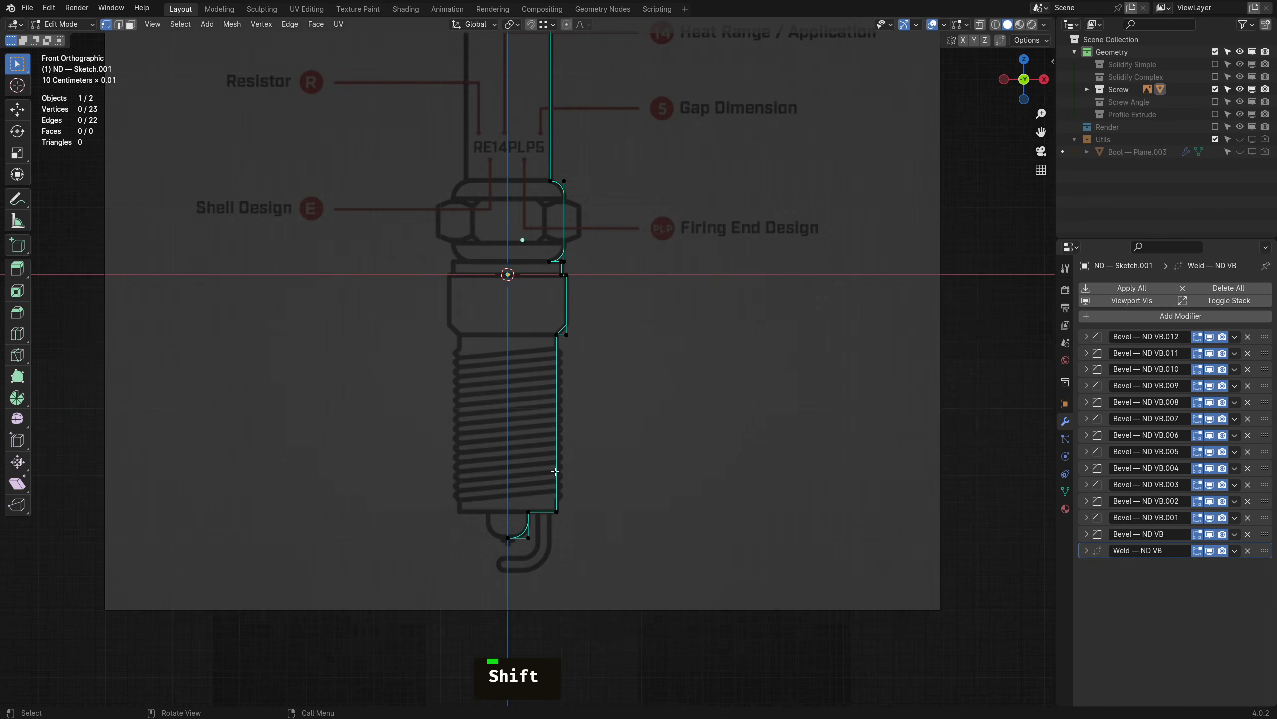
left_click(508, 538)
left_click(564, 181)
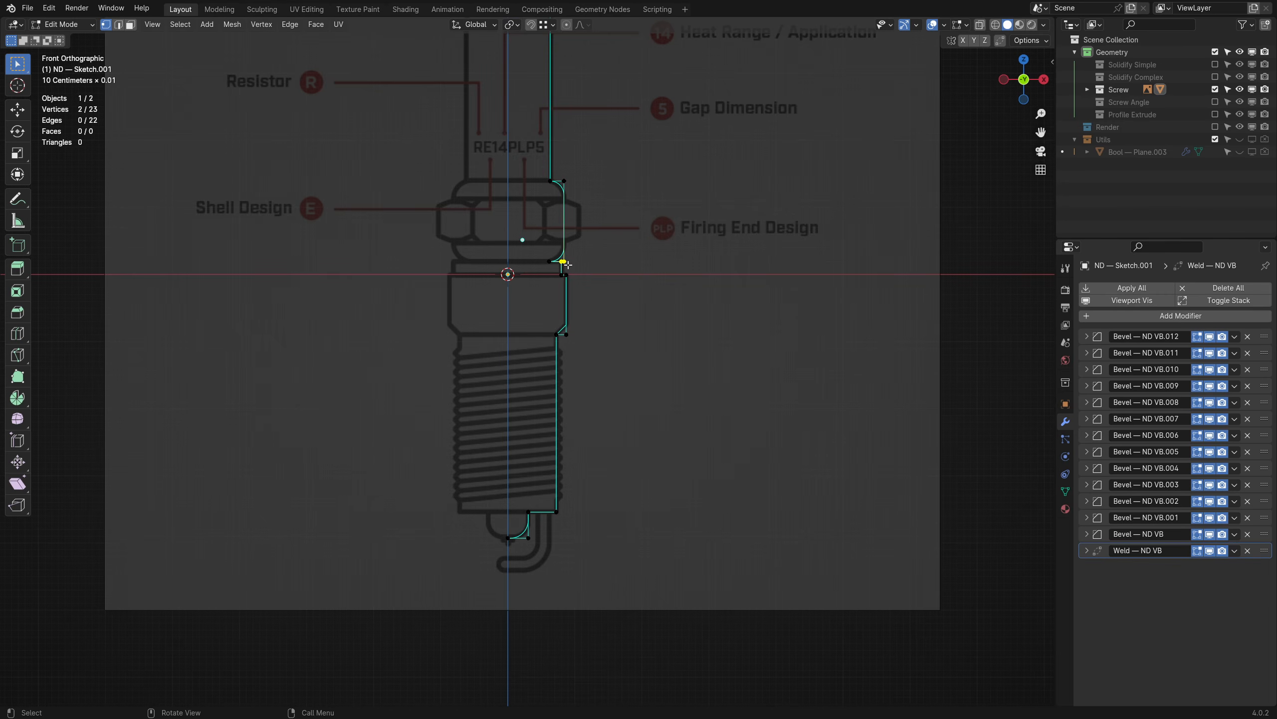
left_click(521, 532)
key("Escape")
scroll(568, 368, "down", 4)
mouse_move(565, 365)
middle_mouse_down()
mouse_move(609, 381)
mouse_move(558, 340)
mouse_move(550, 368)
mouse_move(567, 405)
mouse_move(646, 437)
mouse_move(528, 357)
middle_mouse_up()
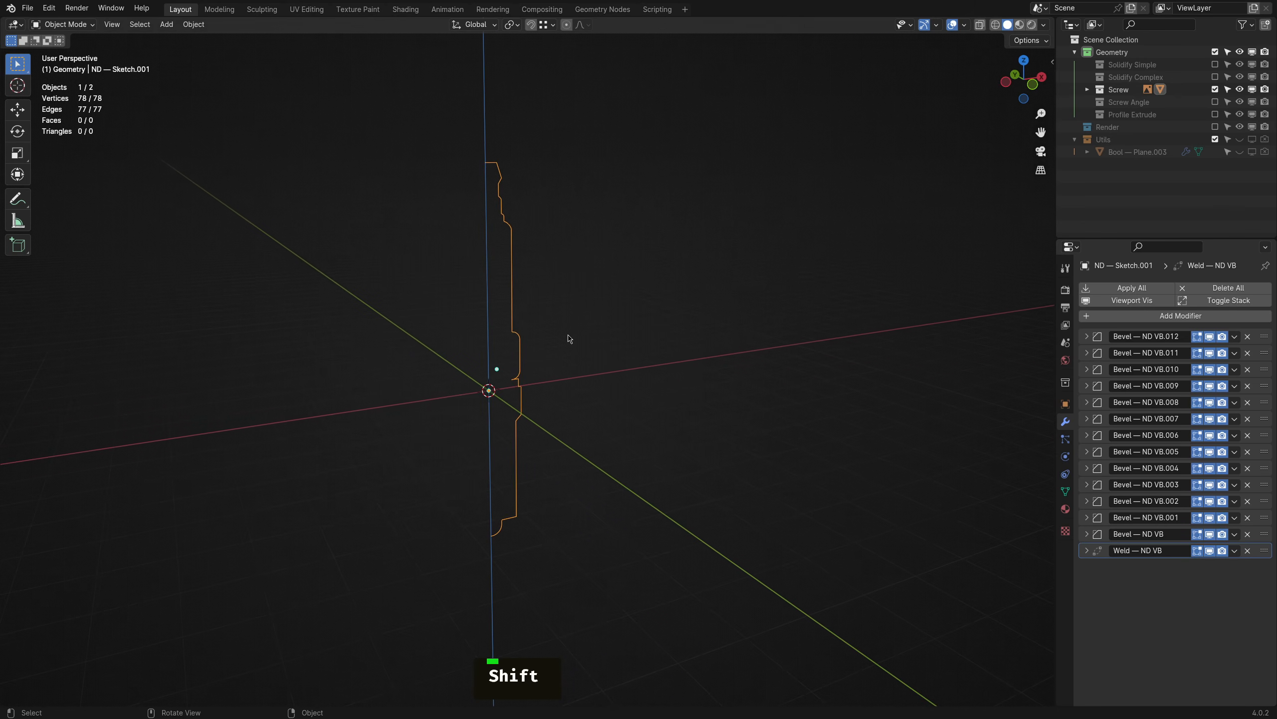
- Apply the Screw tool to the spark plug profile, revolving it 360° about the Z axis with 36 segments
key("shift+2")
left_click(622, 344)
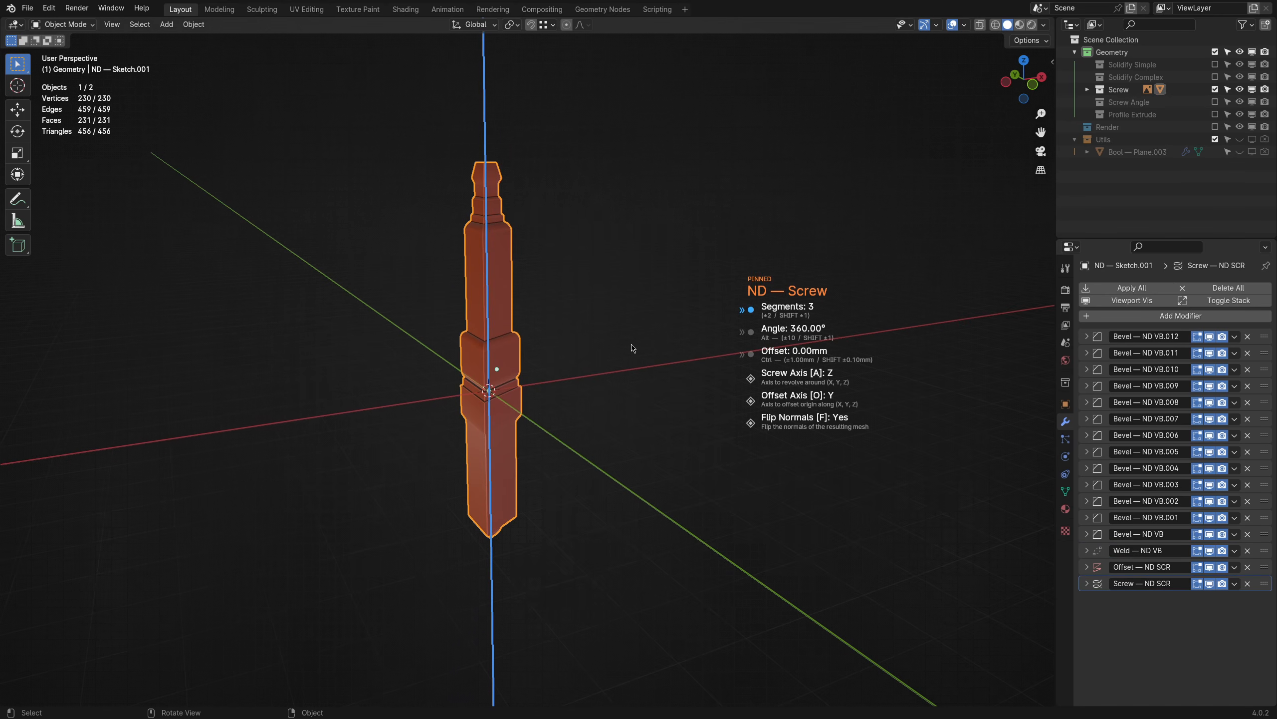
scroll(633, 347, "up", 16)
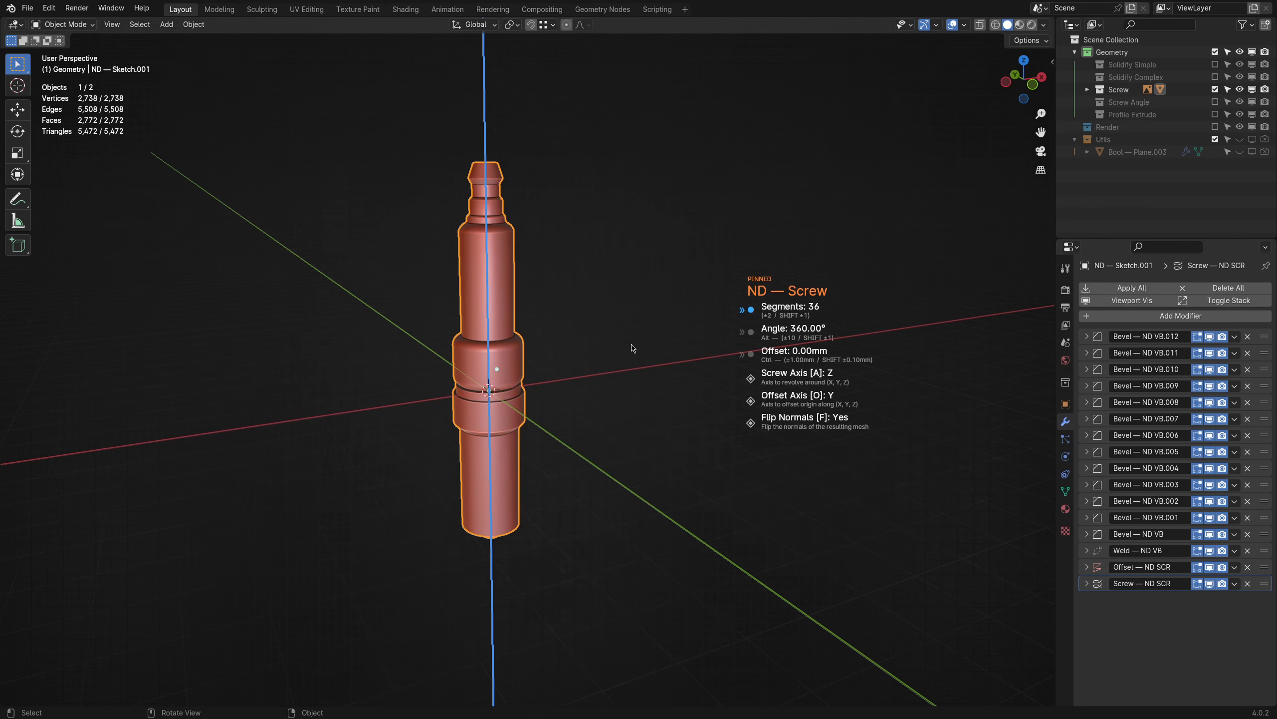
mouse_move(633, 348)
middle_mouse_down()
mouse_move(601, 351)
mouse_move(608, 447)
mouse_move(616, 310)
mouse_move(637, 355)
middle_mouse_up()
left_click(633, 355)
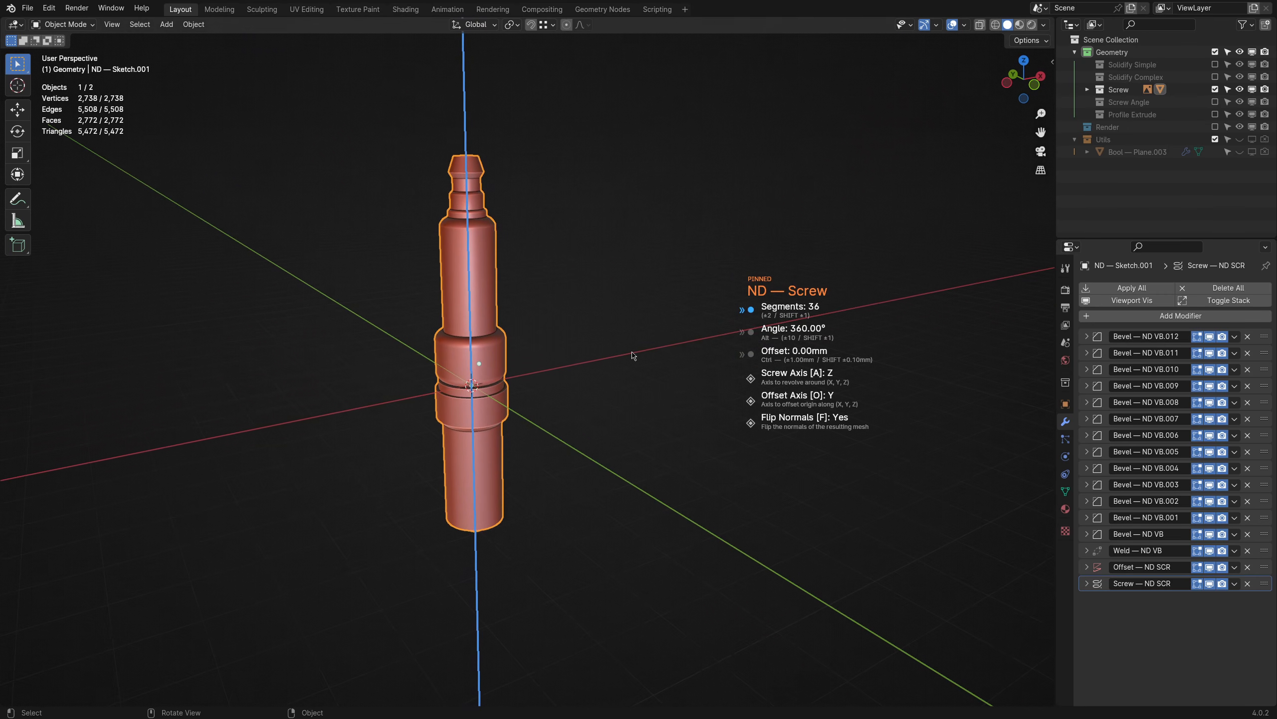
- Try lower and higher segment counts on the spark plug revolve, ending at 8 segments
scroll(633, 355, "down", 15)
scroll(633, 356, "up", 5)
scroll(633, 356, "down", 5)
scroll(633, 355, "up", 5)
scroll(633, 355, "down", 2)
scroll(632, 356, "down", 5)
mouse_move(633, 355)
middle_mouse_down()
mouse_move(801, 365)
mouse_move(565, 375)
mouse_move(312, 337)
mouse_move(503, 362)
mouse_move(609, 357)
middle_mouse_up()
scroll(565, 374, "up", 1, "shift")
scroll(610, 357, "up", 2)
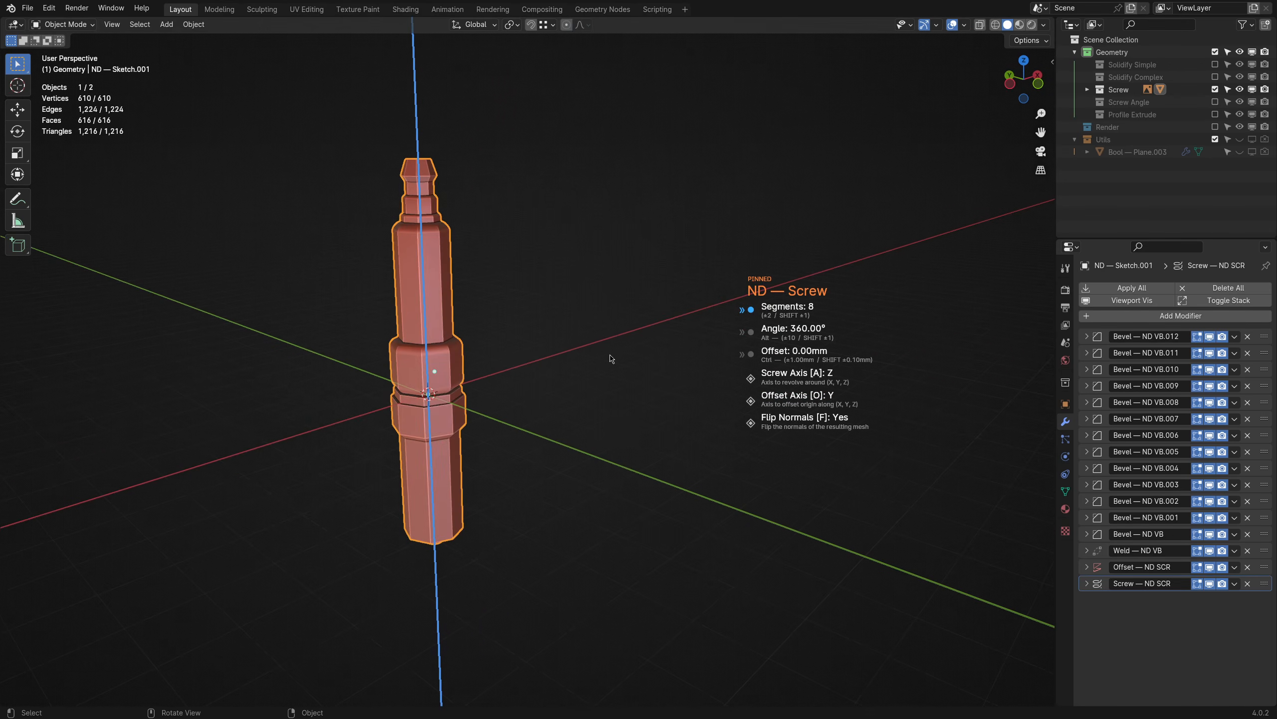
- Set the spark plug revolve to 31 segments and switch Flip Normals to No
scroll(611, 358, "up", 5)
scroll(611, 358, "up", 8)
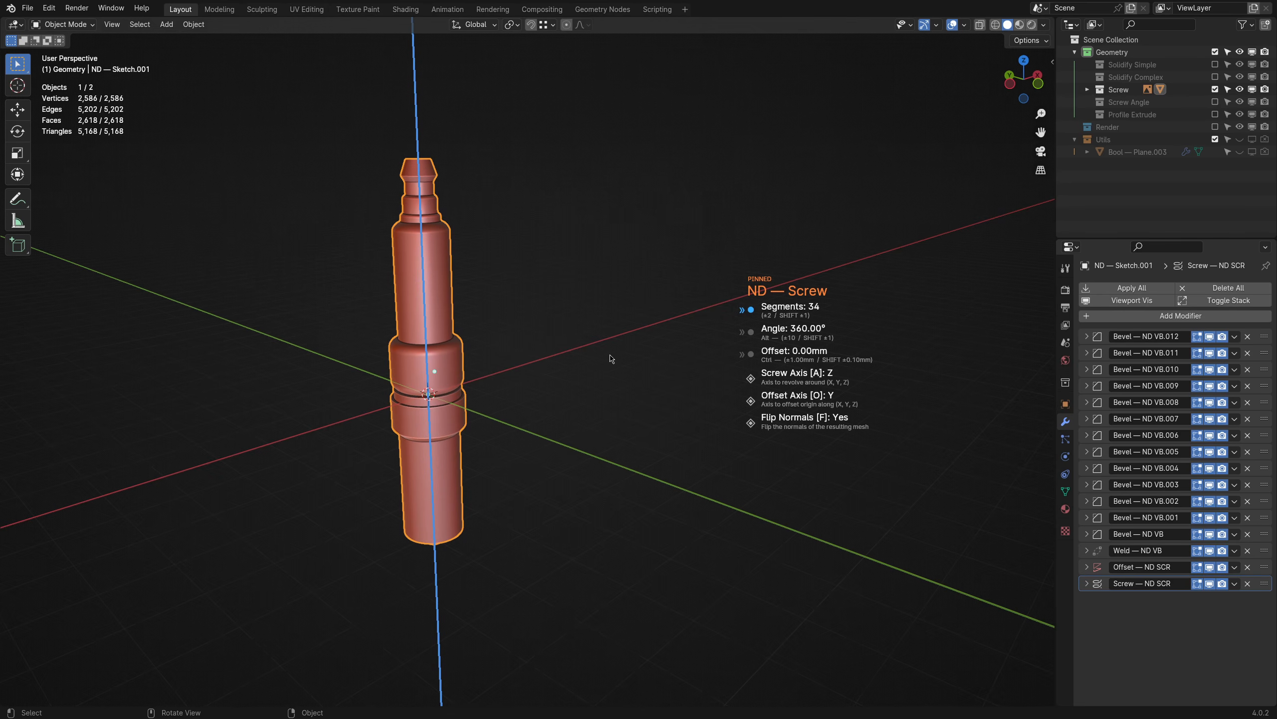
scroll(516, 371, "down", 2)
key("f")
key("f")
key("f")
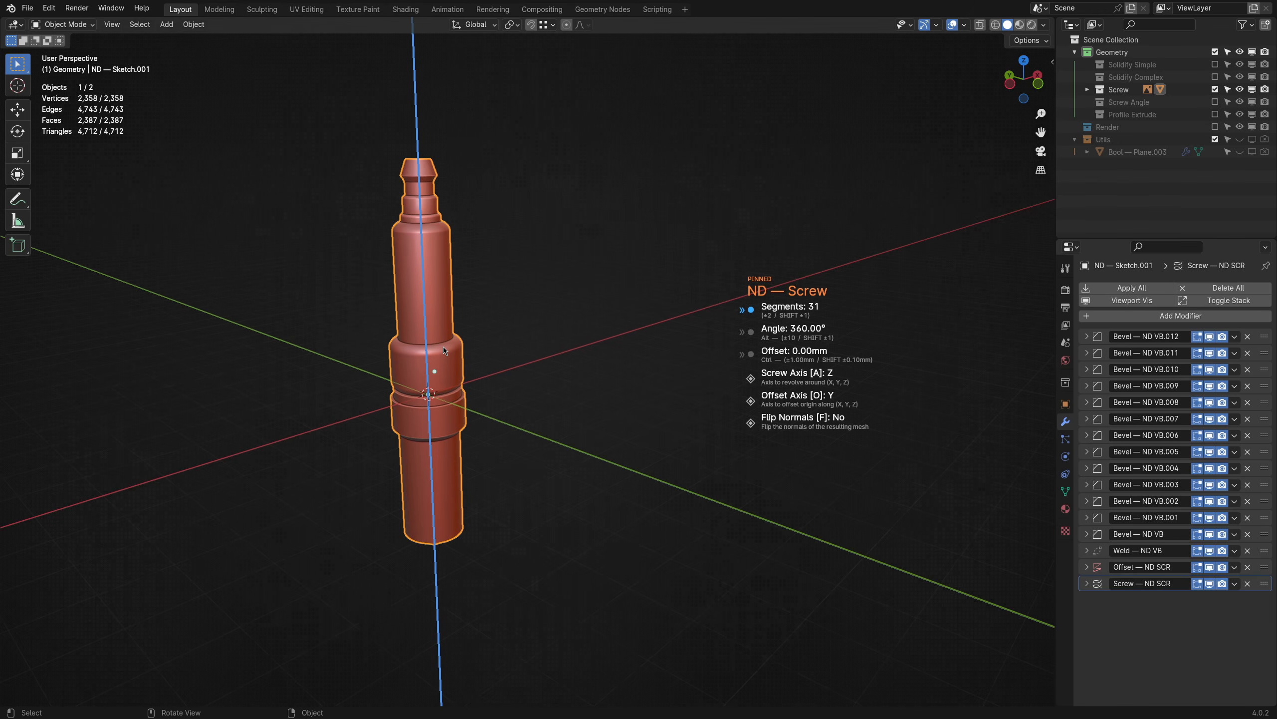
- Try a 90° angle on the spark plug revolve, restore it to 360°, and accept the Screw operation
key("alt")
scroll(443, 351, "down", 20, "alt")
scroll(443, 351, "up", 8, "alt")
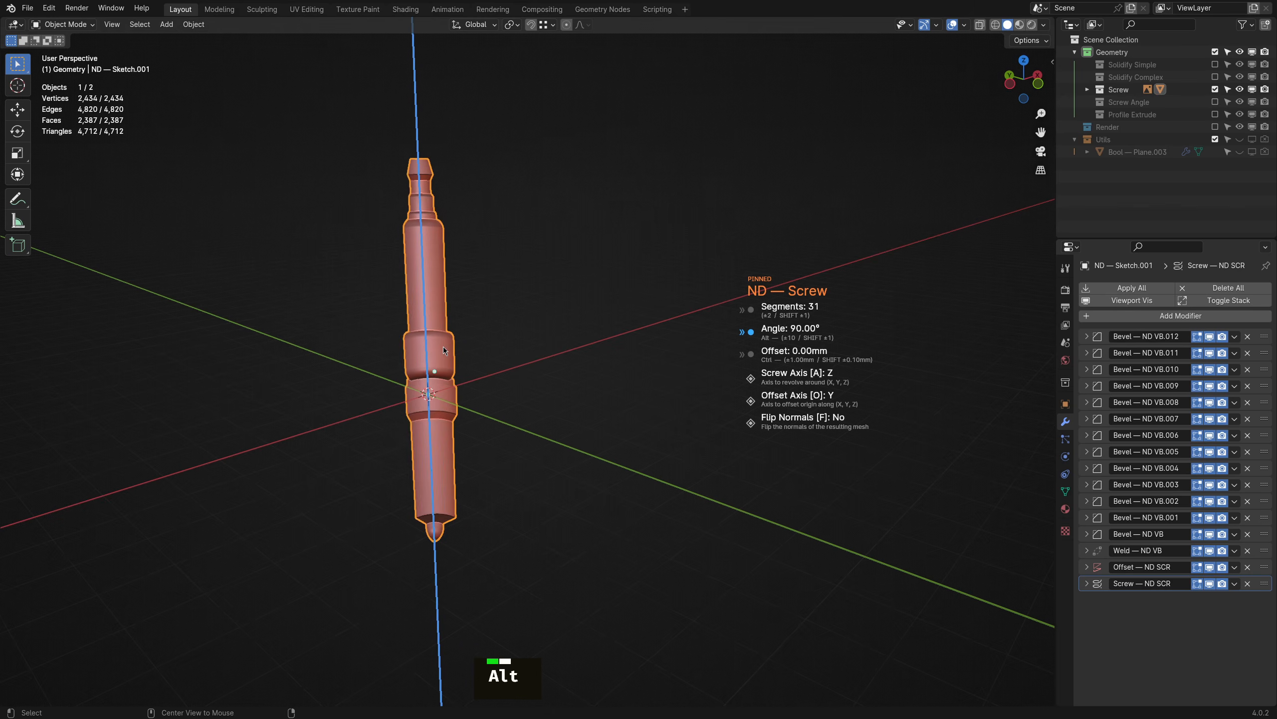
scroll(444, 348, "up", 20, "alt")
left_click(443, 349)
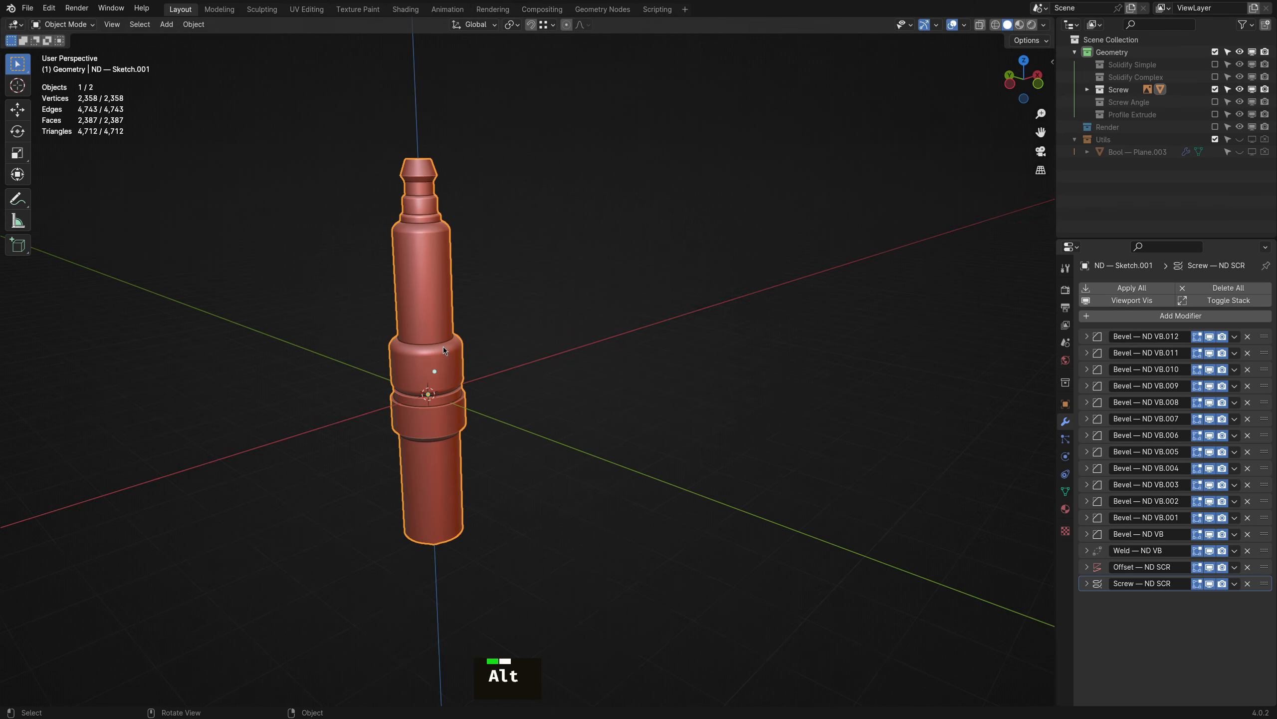
- Disable the Screw collection, enable the Screw Angle collection, and select the notched block
left_click(1215, 90)
left_click(1215, 102)
middle_click_drag(671, 279, 555, 401)
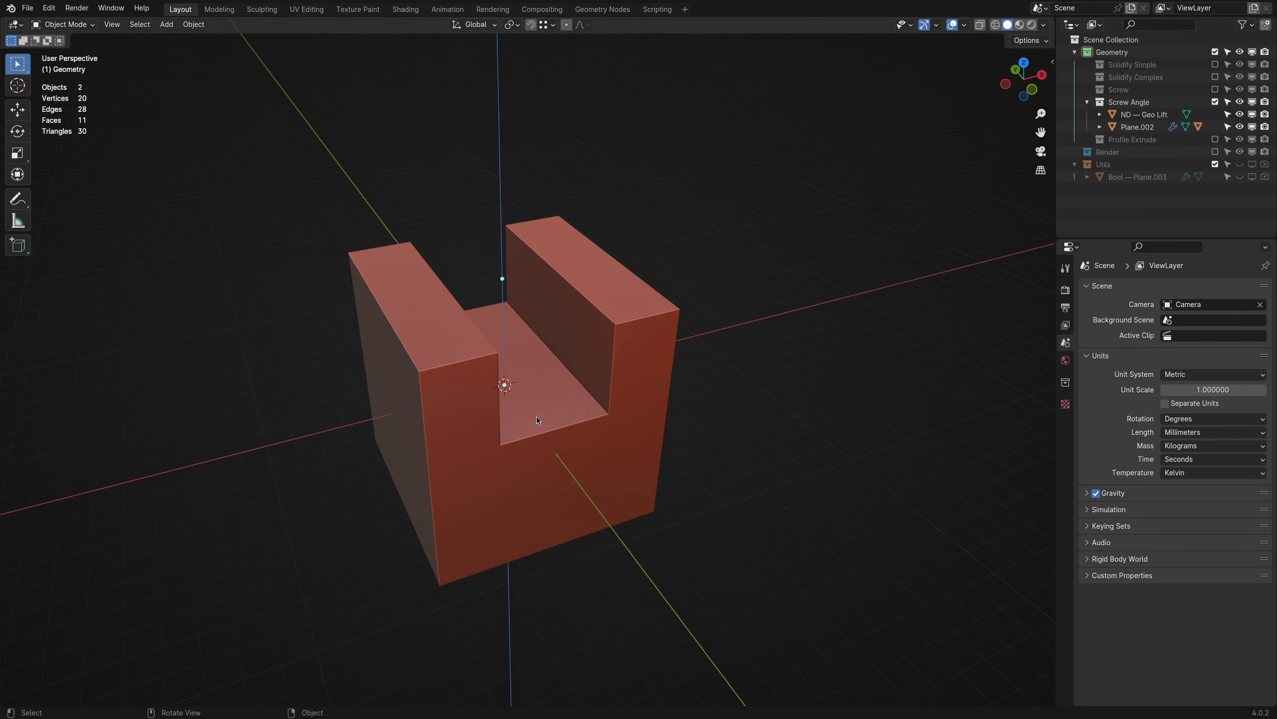
left_click(537, 417)
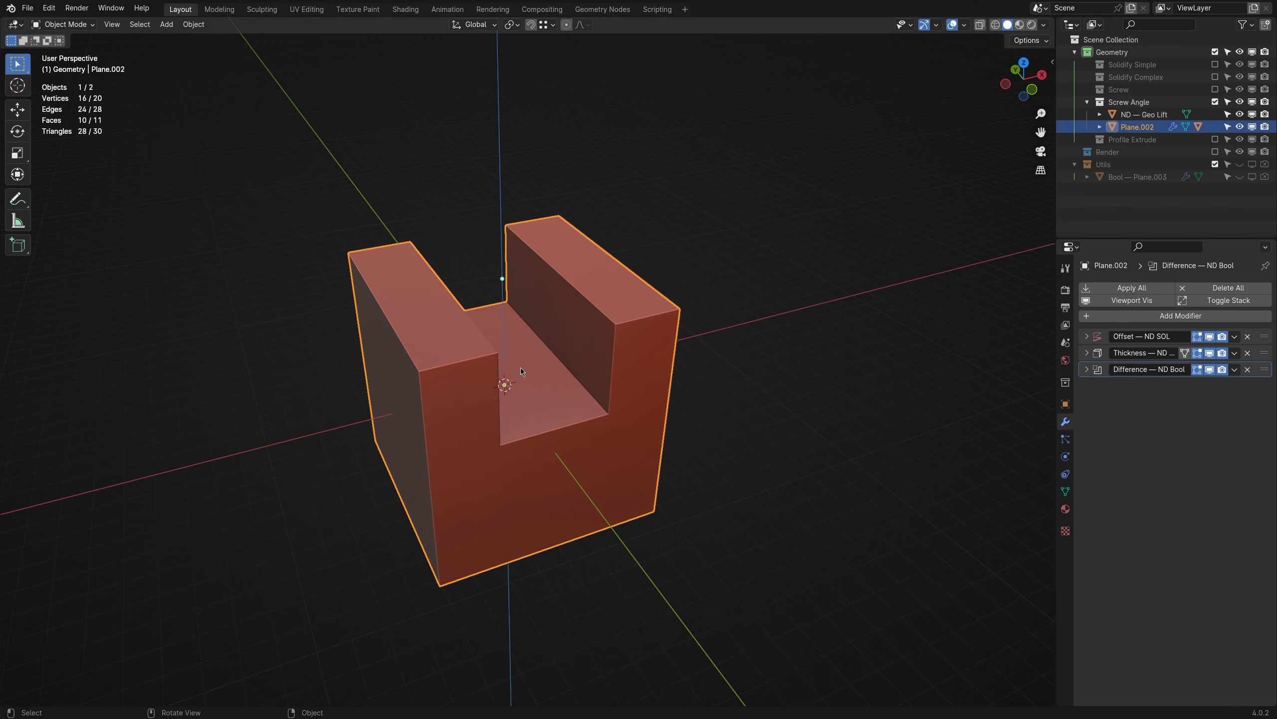
middle_click_drag(521, 371, 533, 316)
- Select the separate face on top of the block's right arm, test-move it, and cancel the move
left_click(633, 307)
key("g")
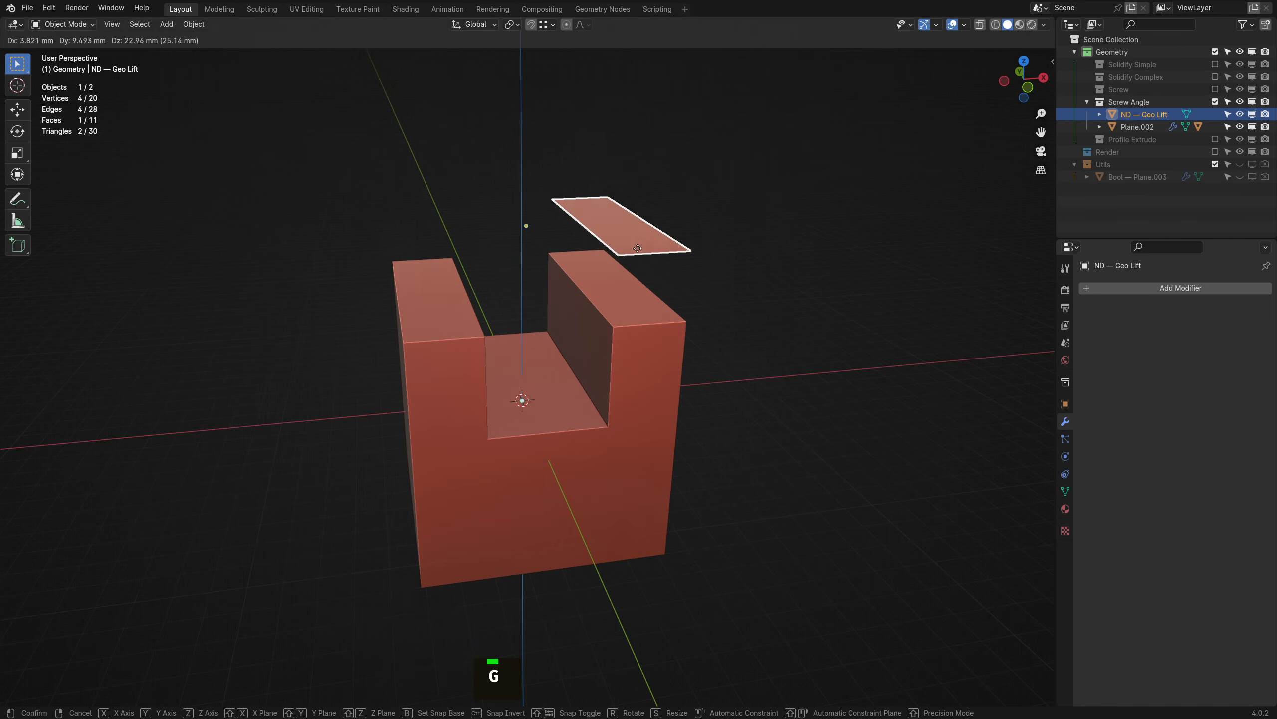
right_click(655, 235)
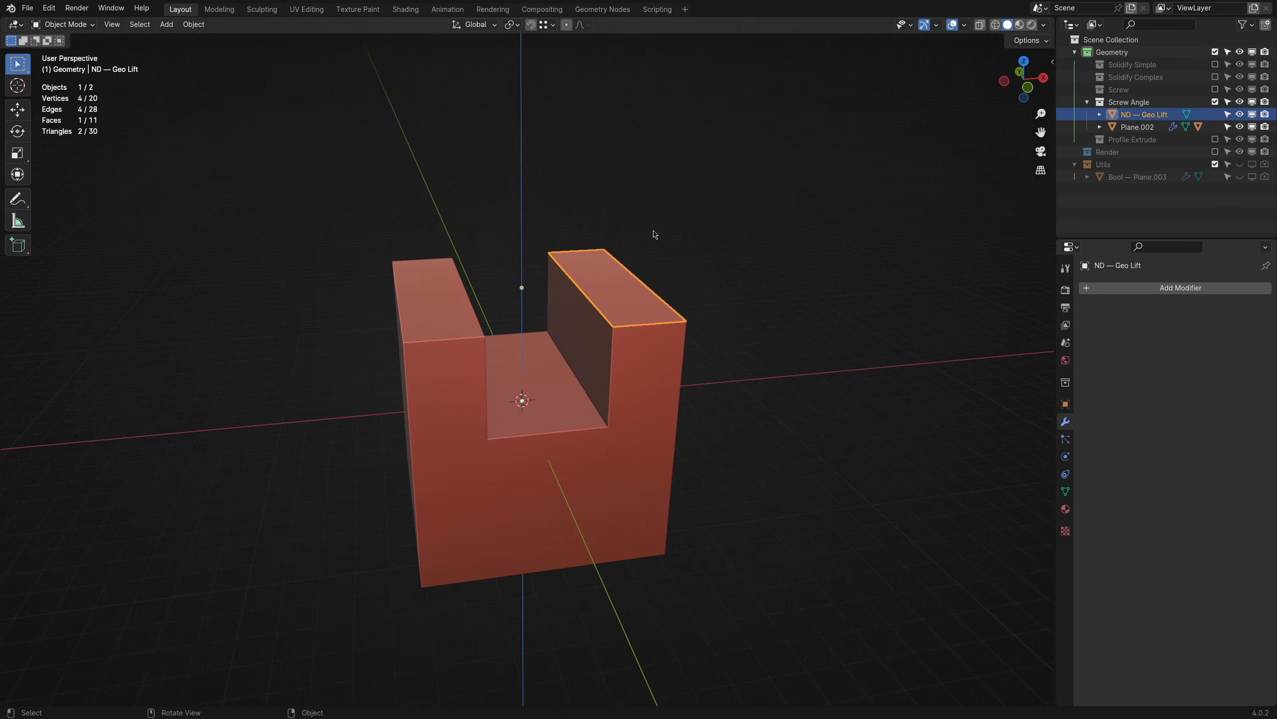
left_click_drag(511, 275, 534, 302)
middle_click_drag(581, 391, 609, 416)
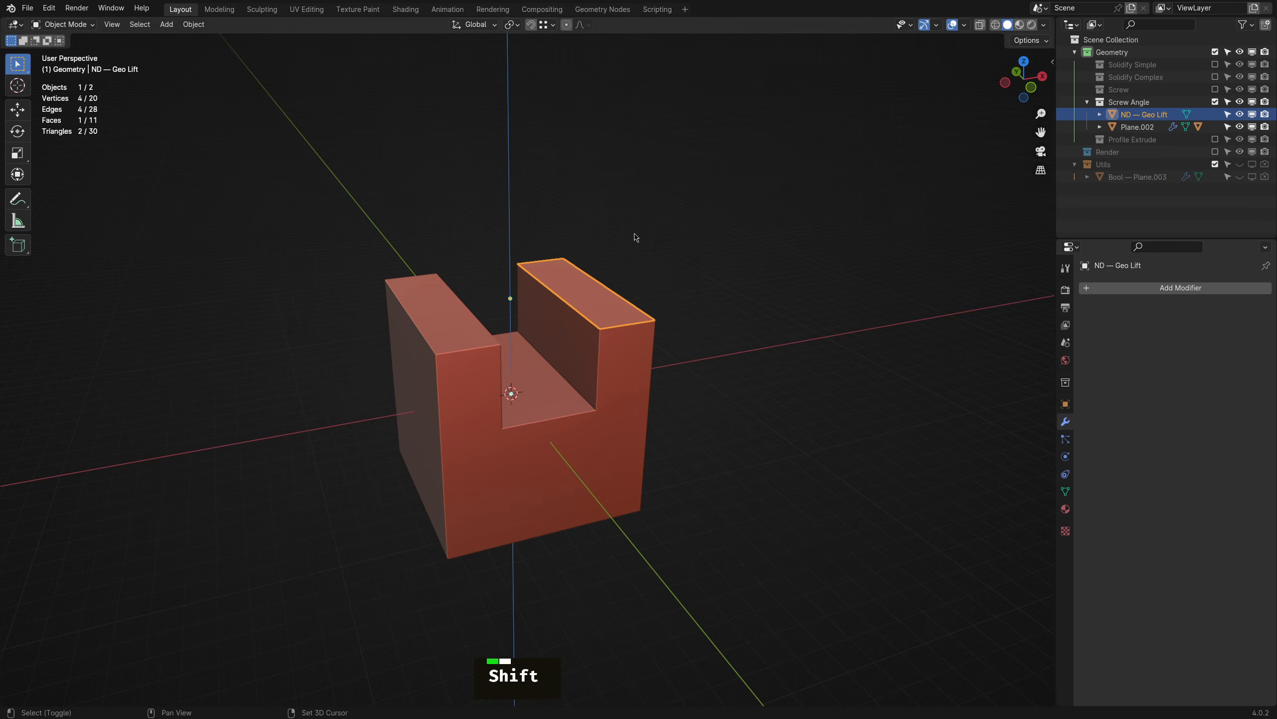
- Apply the Screw tool to the lifted face with 4 segments and the screw axis set to Y
key("shift+2")
mouse_move(619, 234)
left_click(689, 245)
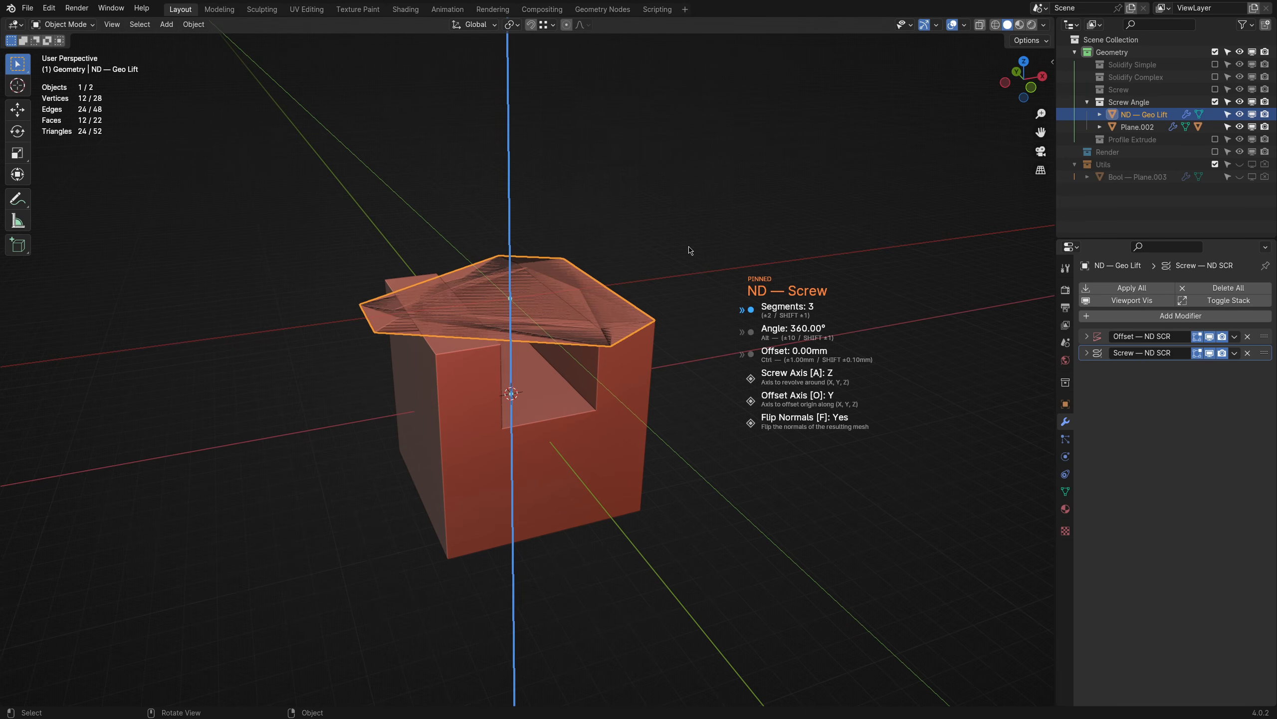
scroll(623, 298, "up", 1, "shift")
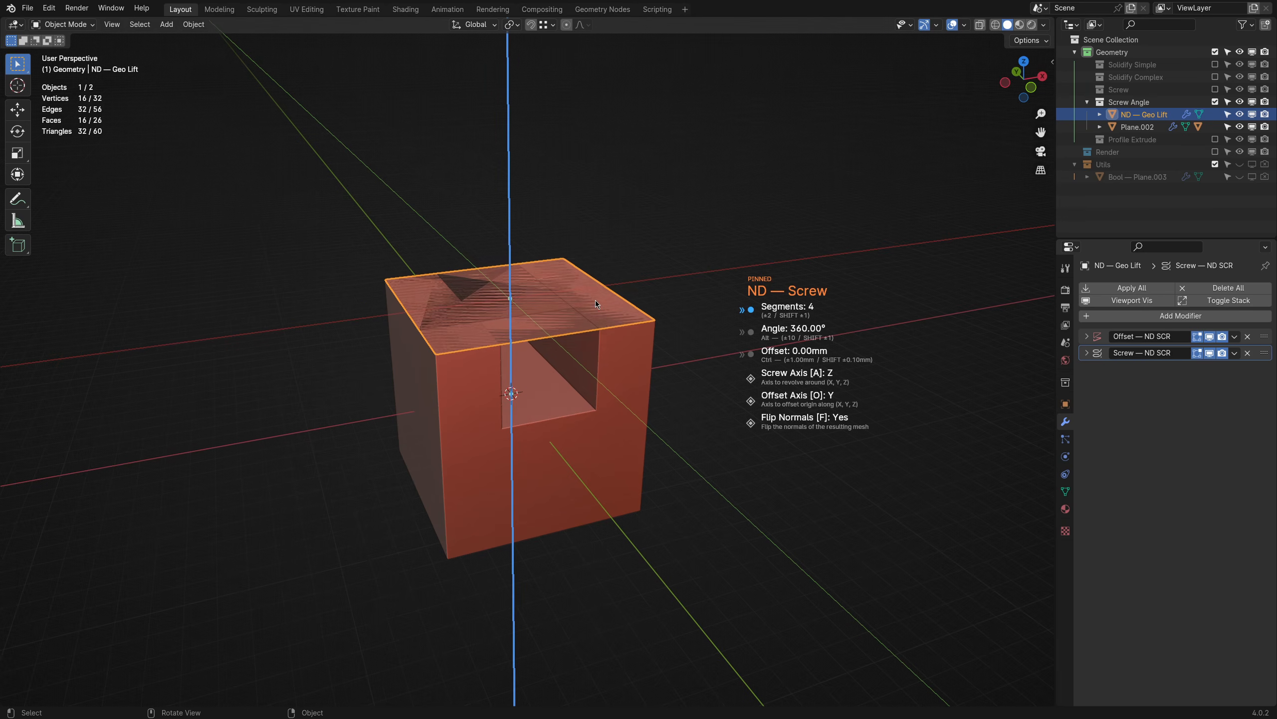
key("a")
key("a")
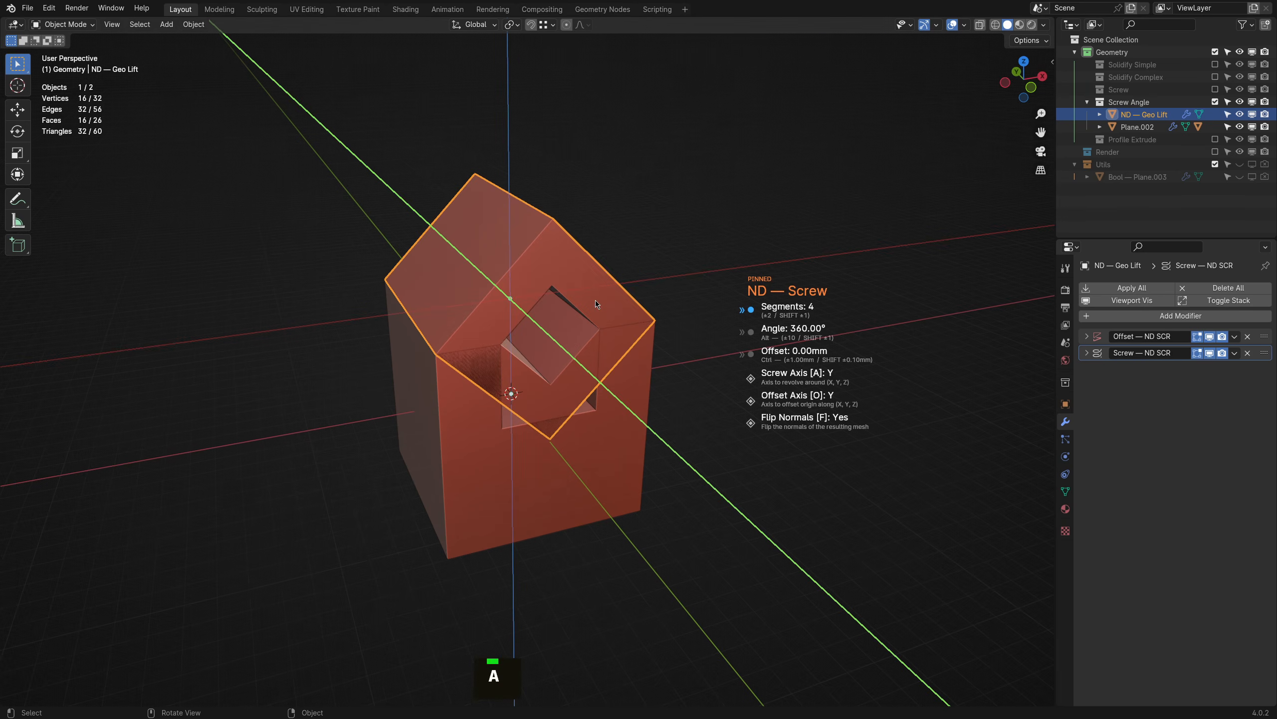
- Set the lifted face's revolve to 48 segments for a smooth curve
scroll(595, 304, "up", 20)
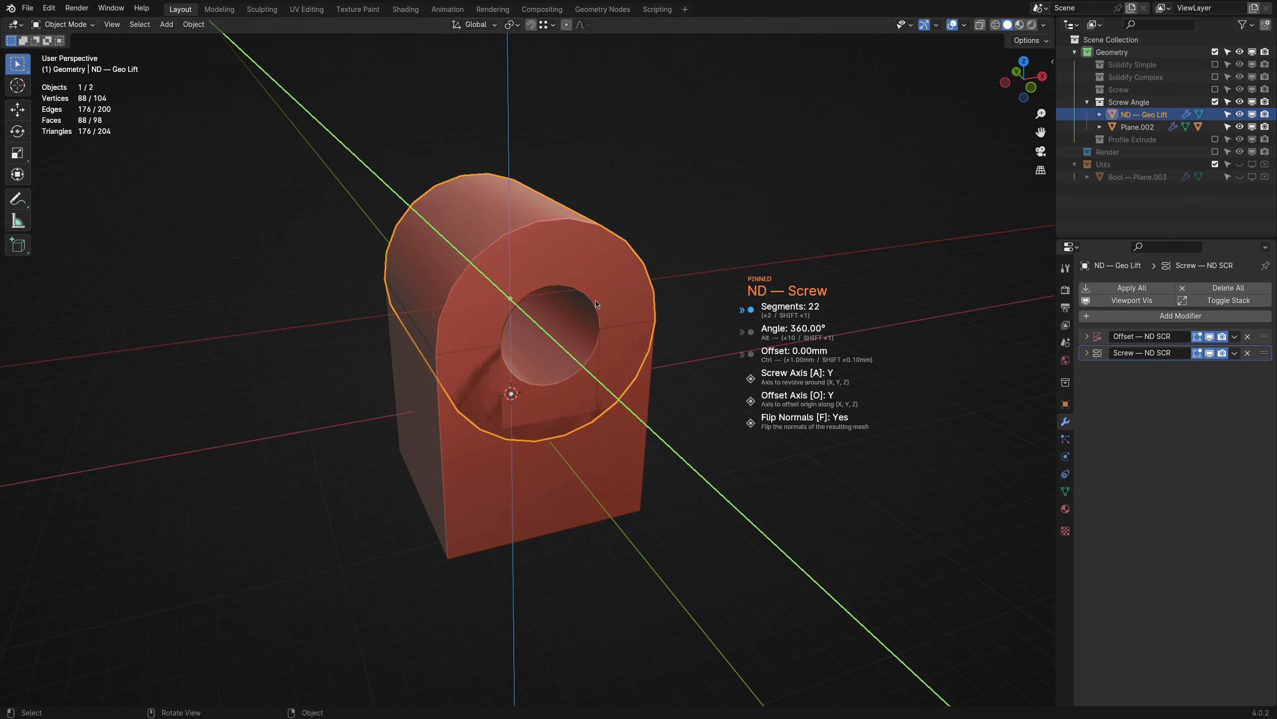
scroll(595, 303, "up", 1)
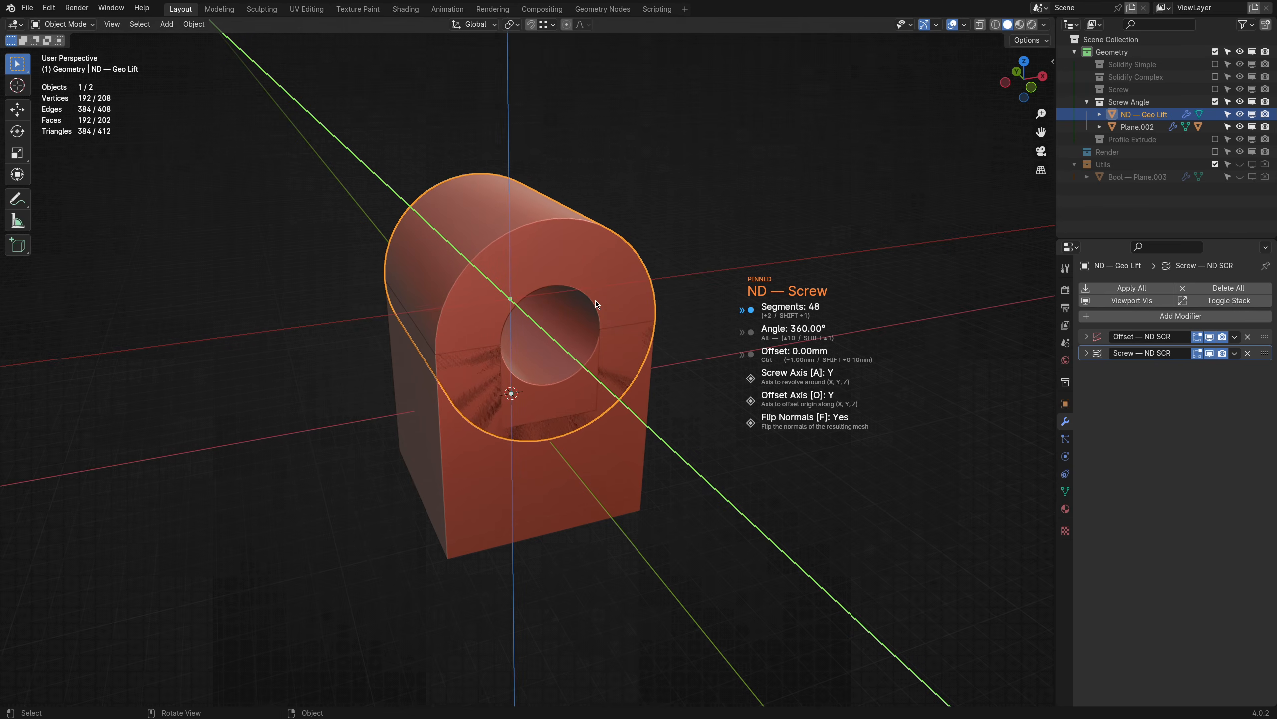
scroll(595, 303, "down", 3)
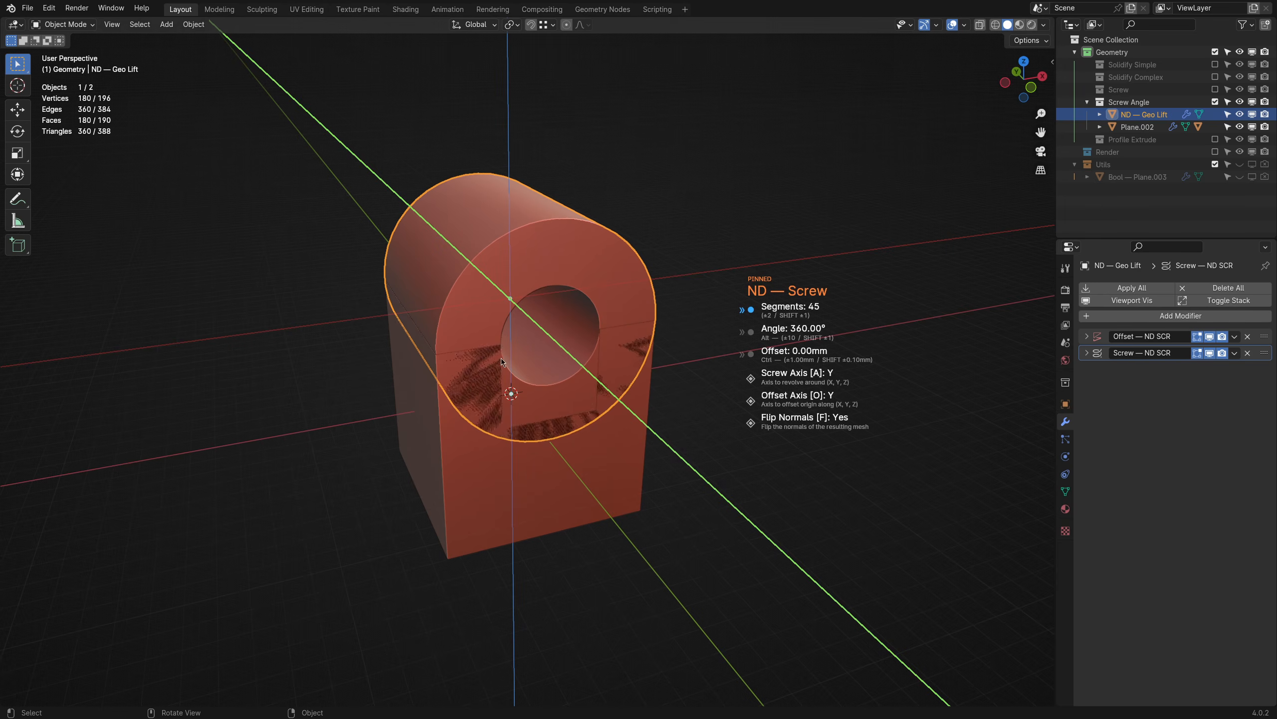
scroll(551, 363, "up", 1)
middle_click_drag(551, 362, 647, 361)
scroll(647, 360, "up", 1)
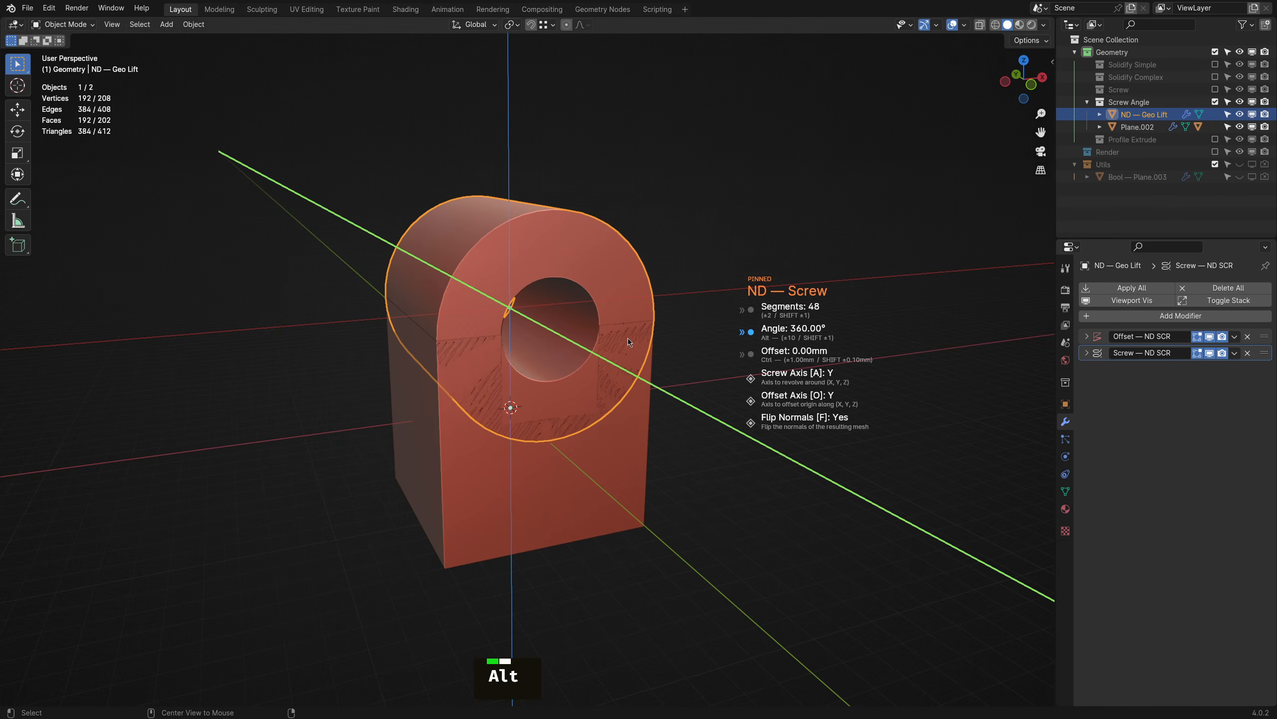
- Set the lifted face's screw angle to -180° to bridge the block's two arms, accept it, and deselect everything
scroll(628, 341, "down", 9, "alt")
scroll(628, 341, "up", 7, "alt")
scroll(628, 341, "down", 6, "alt")
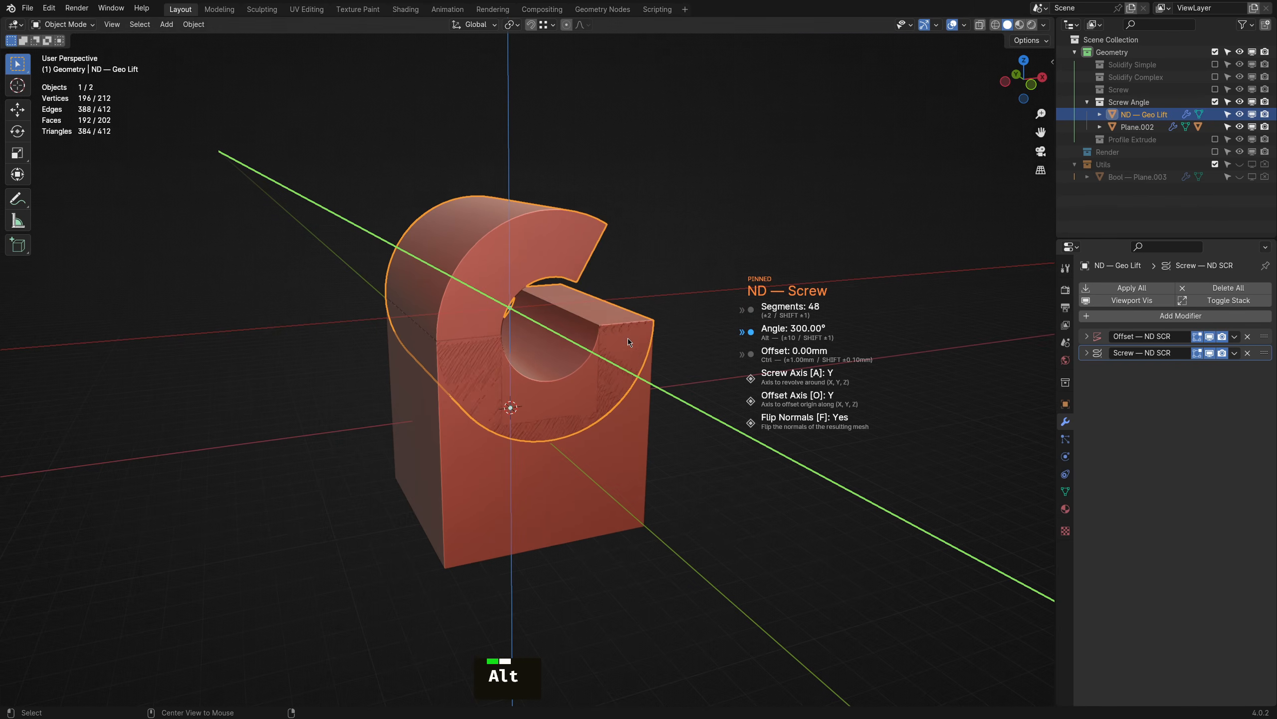
scroll(628, 342, "down", 20, "alt")
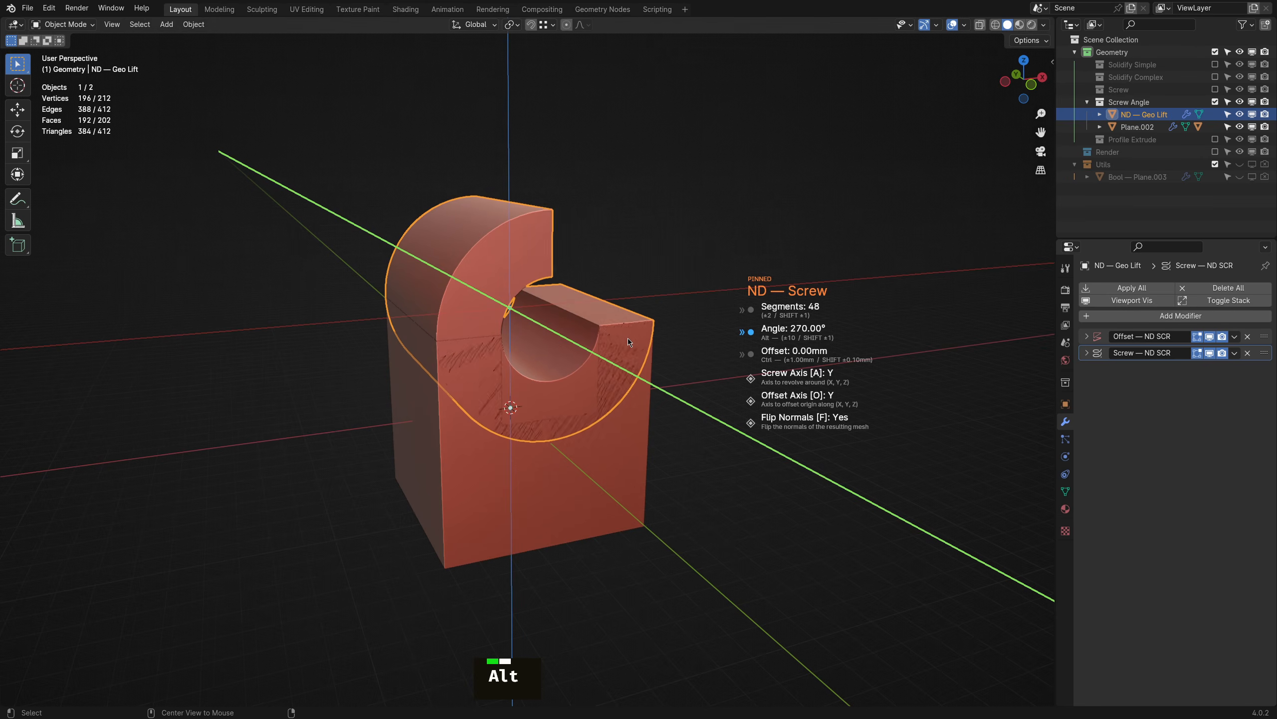
scroll(628, 342, "down", 20, "alt")
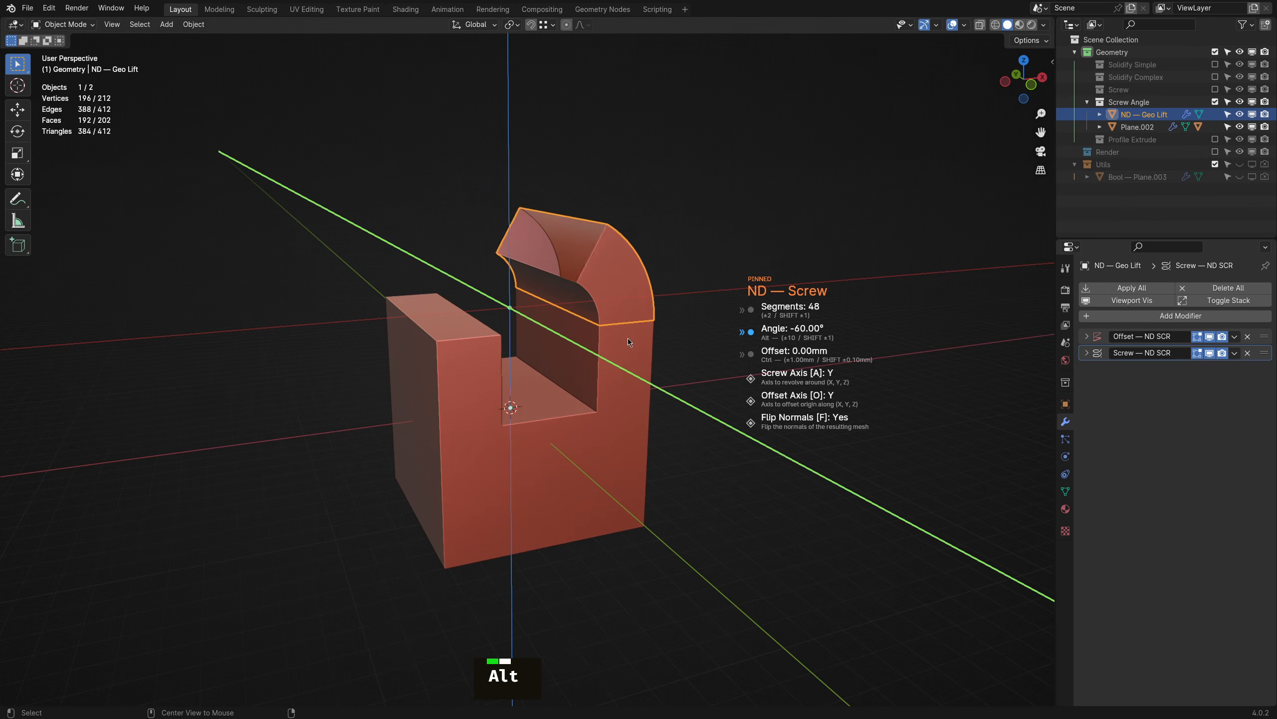
scroll(627, 339, "down", 1, "alt")
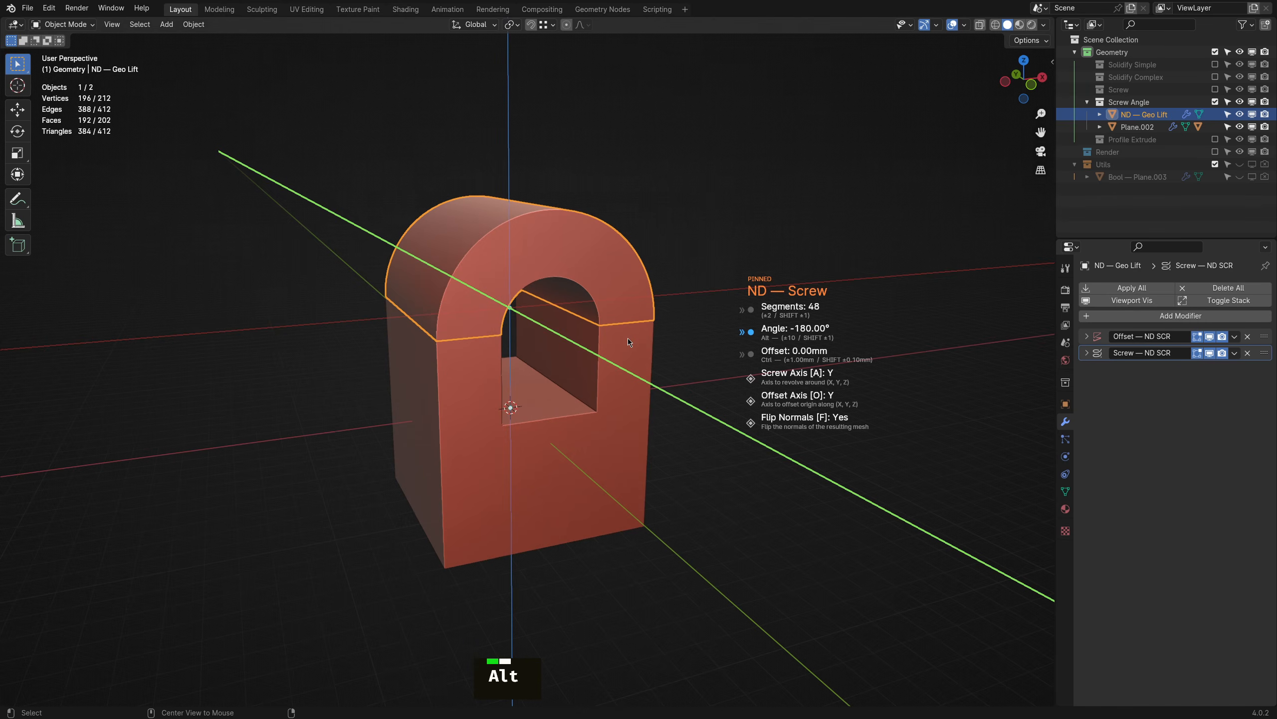
left_click(627, 339)
left_click(691, 343)
middle_click_drag(595, 384, 718, 381)
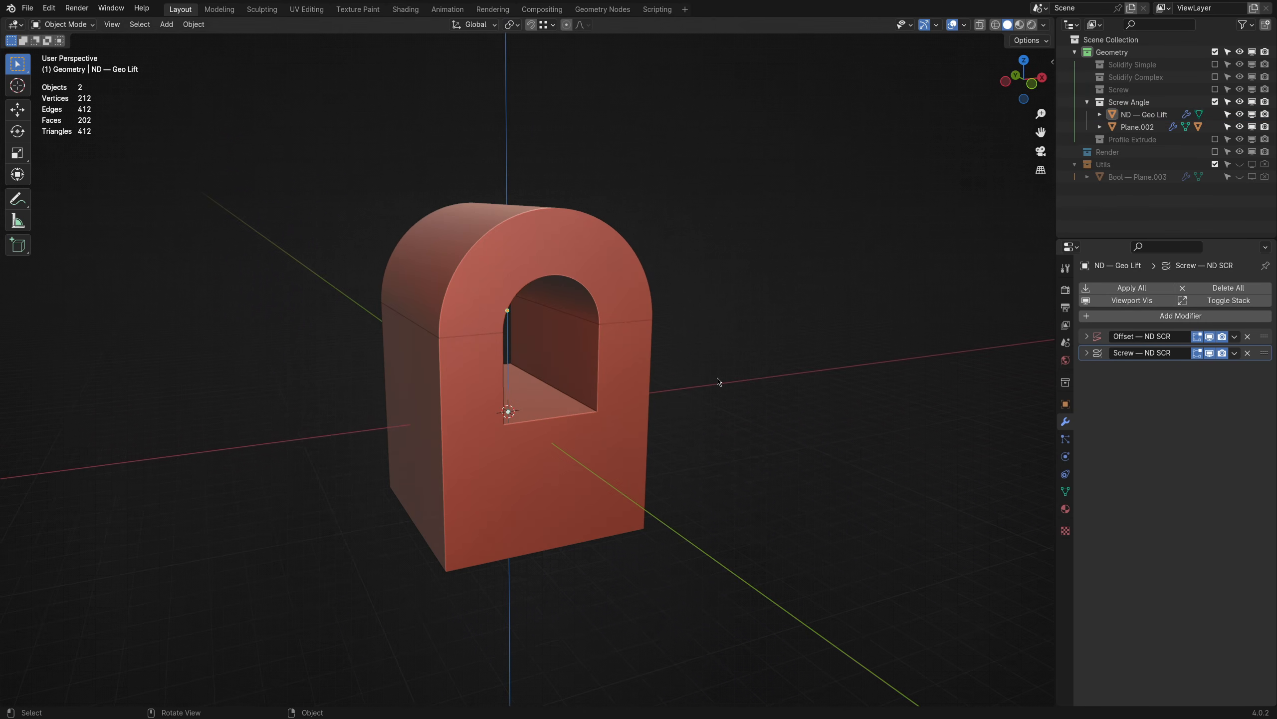
- Disable the Screw Angle collection, enable the Screw collection, and select the revolved spark plug
left_click(1215, 102)
left_click(1215, 89)
scroll(545, 408, "up", 3)
middle_click_drag(554, 490, 531, 434, "shift")
left_click(530, 432)
key("f")
left_click(523, 364)
- Recall the spark plug's Screw operation, set 33 segments, and offset it 7.50 mm along Y
key("shift+2")
mouse_move(629, 358)
left_click(681, 369)
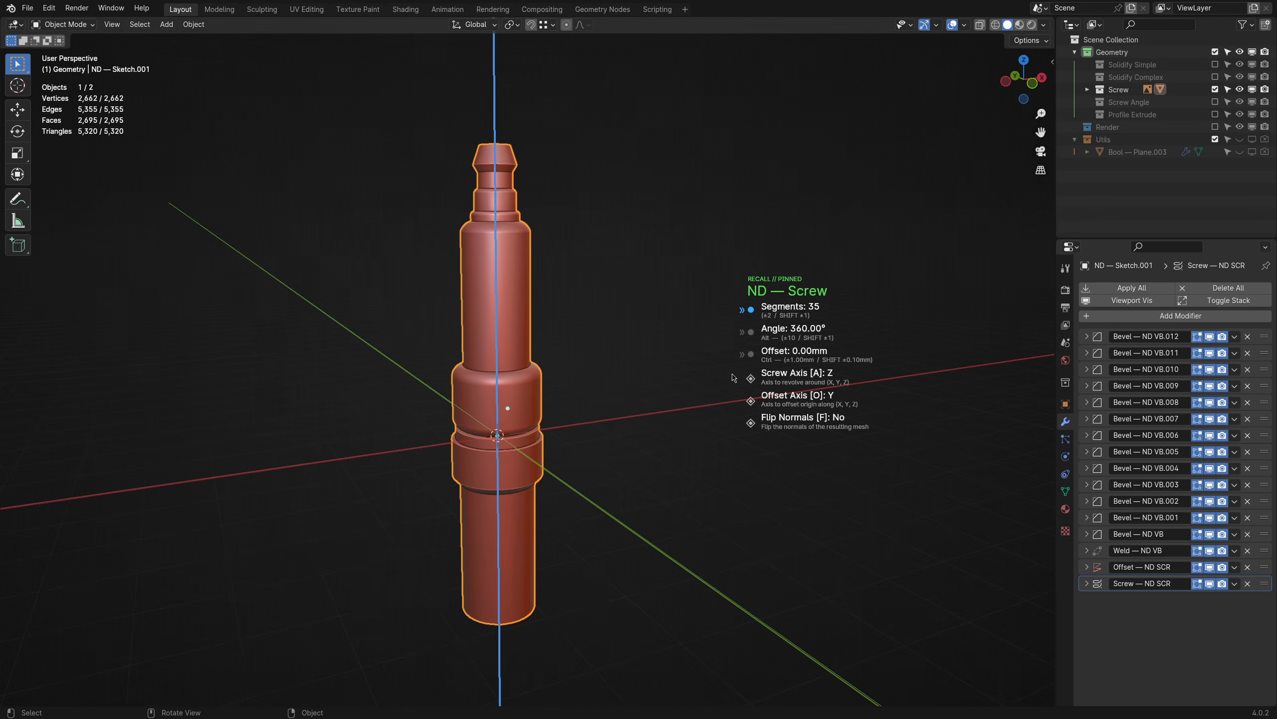
scroll(764, 398, "up", 1)
key("ctrl")
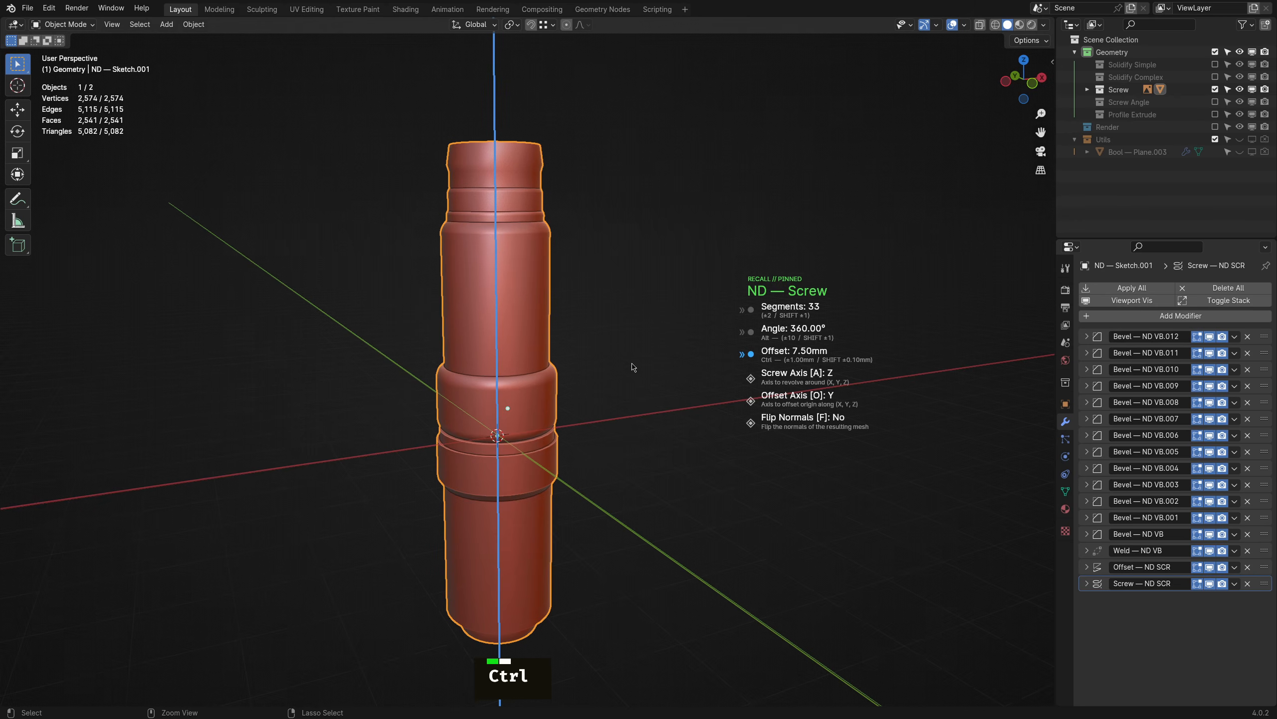
- Switch the spark plug's offset axis to X, reduce the offset to widen it moderately, and accept the operation
key("o")
key("o")
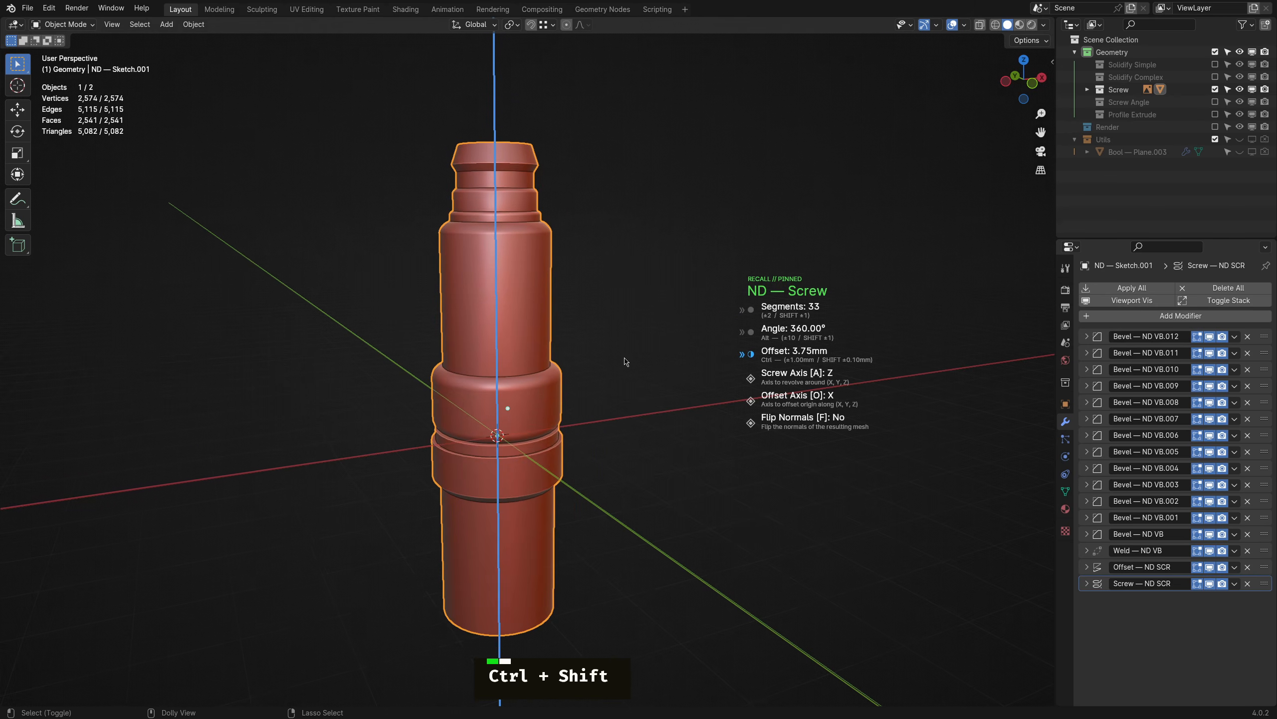
middle_click_drag(622, 359, 668, 344)
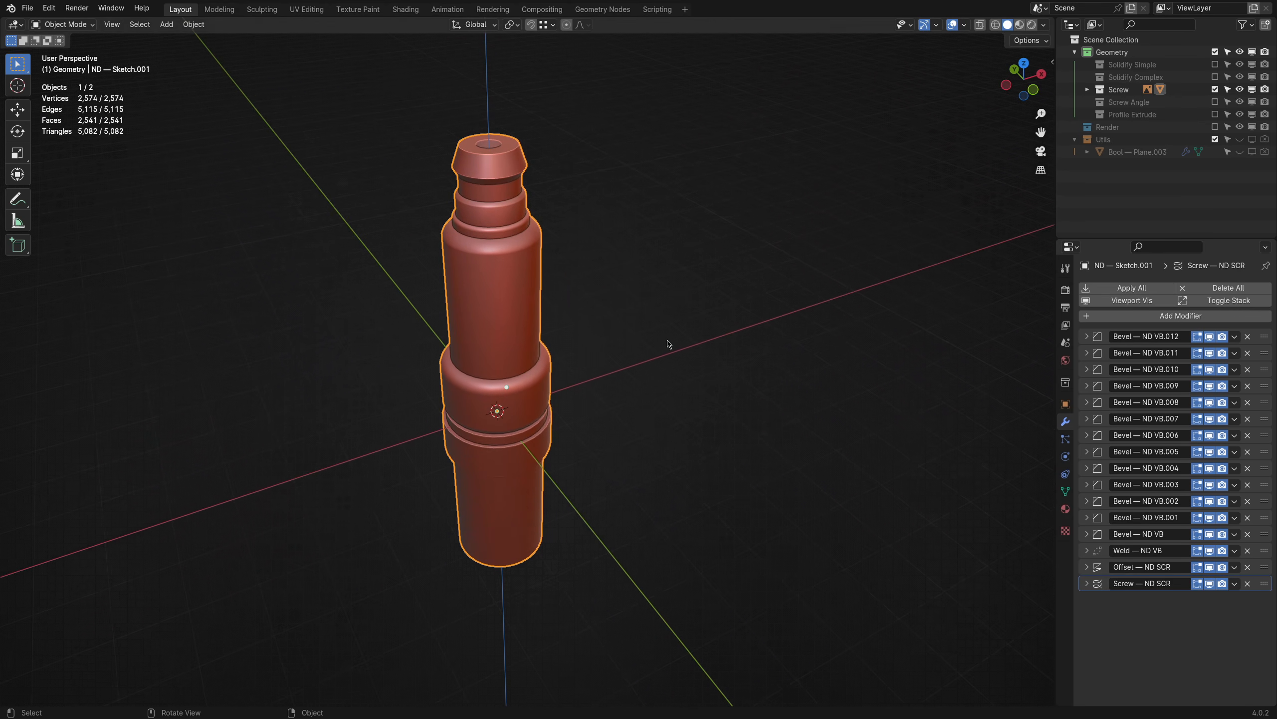
- Disable the Screw collection, enable the Profile Extrude collection, and bring its mirrored profile sketch into view
left_click(1215, 89)
left_click(1215, 115)
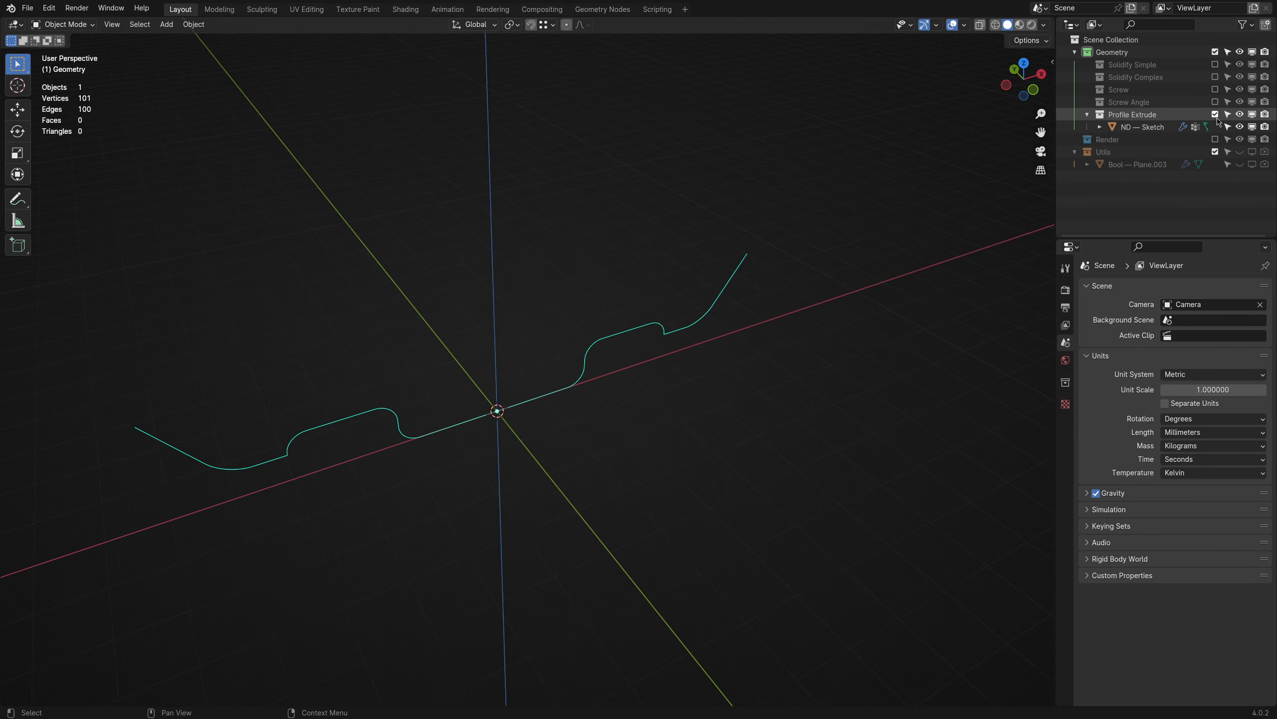
left_click(1167, 114)
left_click(1143, 127)
left_click(593, 450)
mouse_move(618, 512)
middle_mouse_down()
mouse_move(594, 511)
mouse_move(584, 447)
middle_mouse_up()
middle_click_drag(566, 497, 594, 447, "shift")
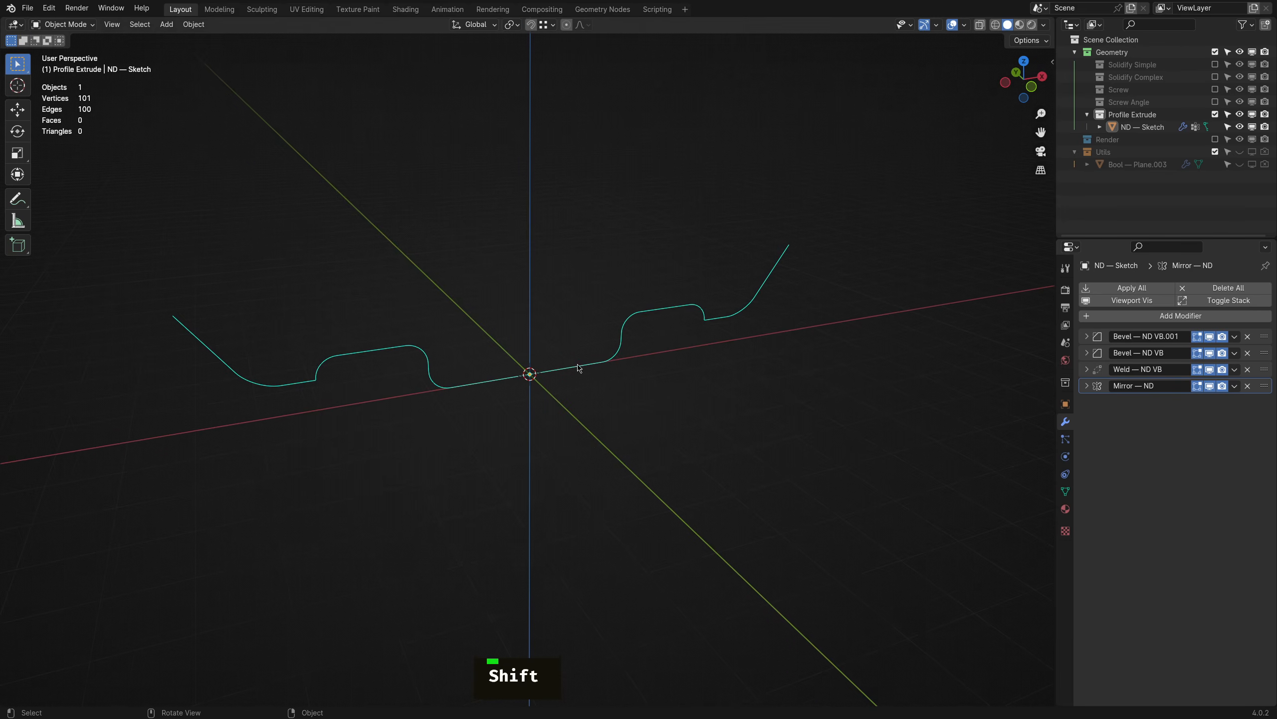
- Apply Profile Extrude to the sketch, cycle through the axes, and extrude it 55 mm along Y
left_click(616, 357)
middle_click_drag(616, 357, 614, 422)
key("shift+2")
mouse_move(609, 415)
left_click(673, 438)
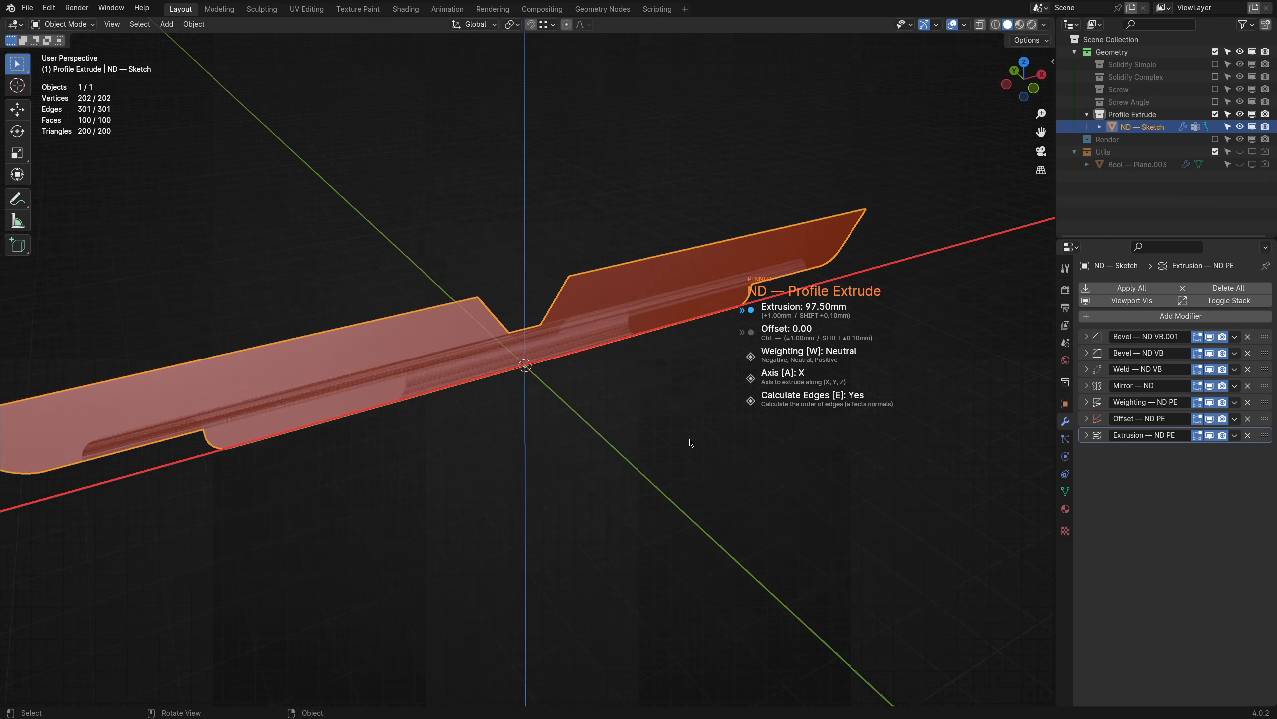
key("a")
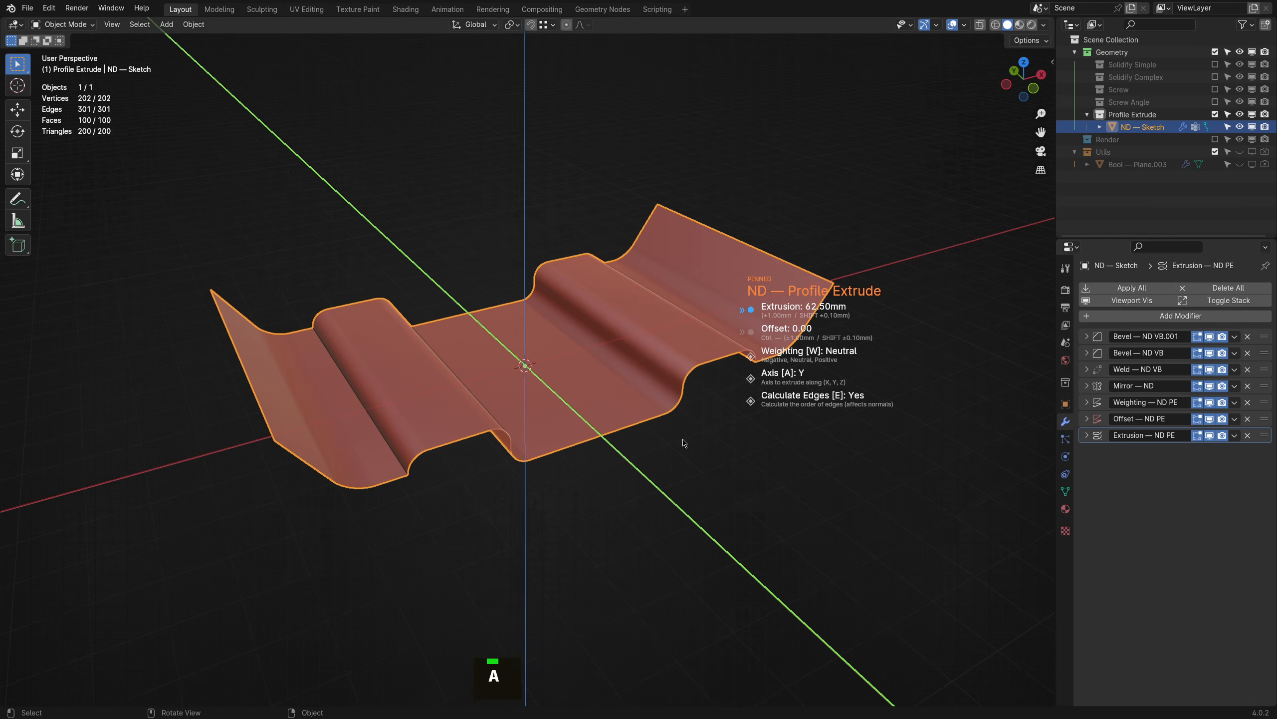
key("a")
key("a")
key("a")
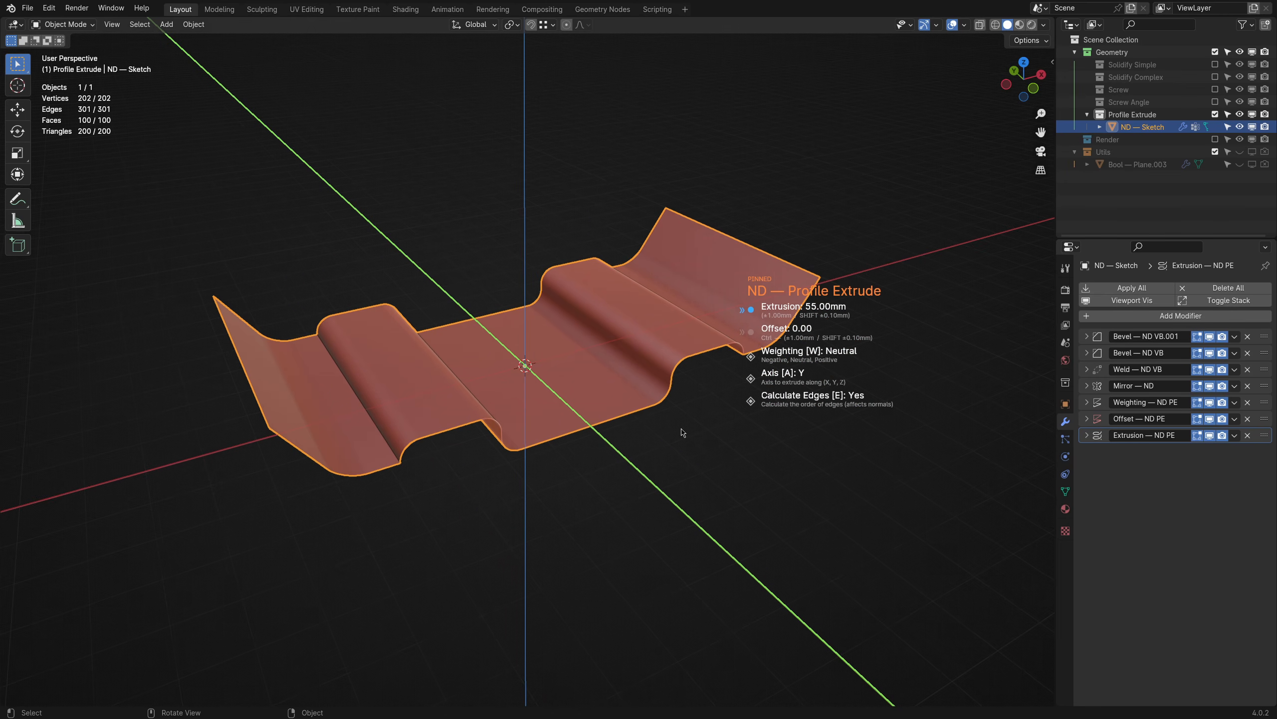
- Cycle the profile extrusion's weighting options back to Neutral and set its offset to -5.00
key("w")
key("w")
key("w")
key("w")
key("w")
key("w")
key("ctrl")
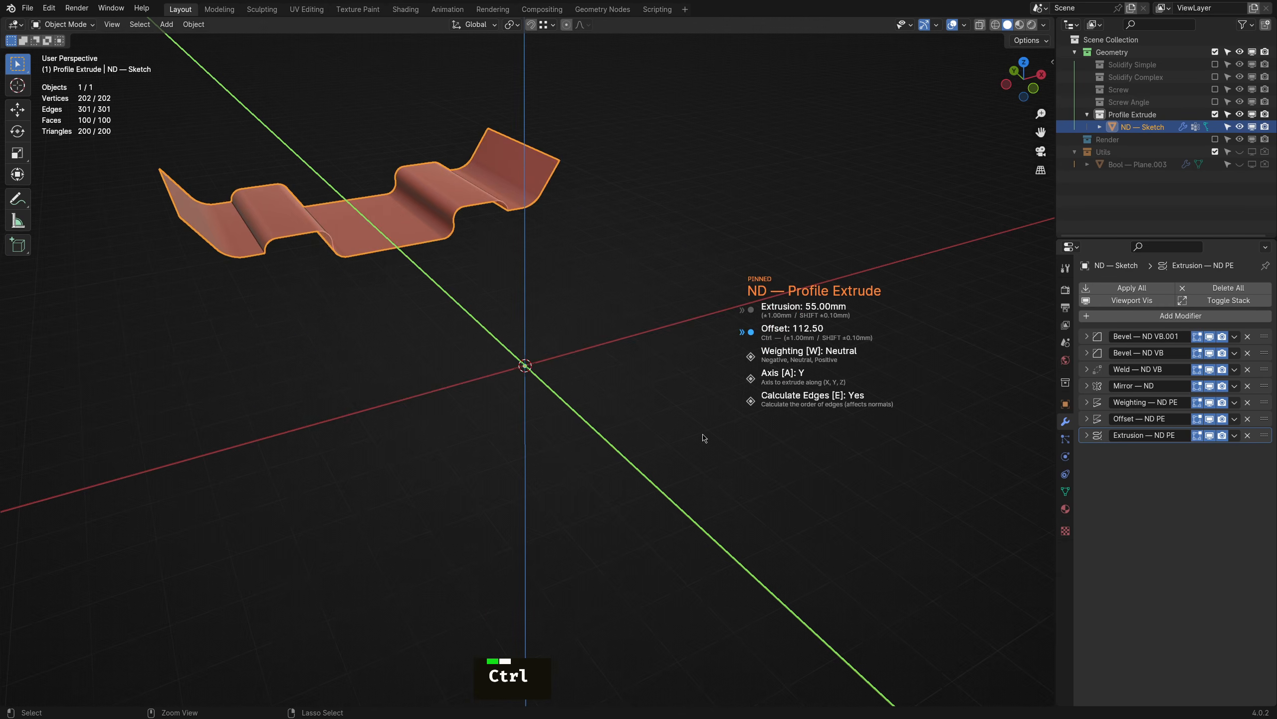
middle_click_drag(665, 410, 676, 400)
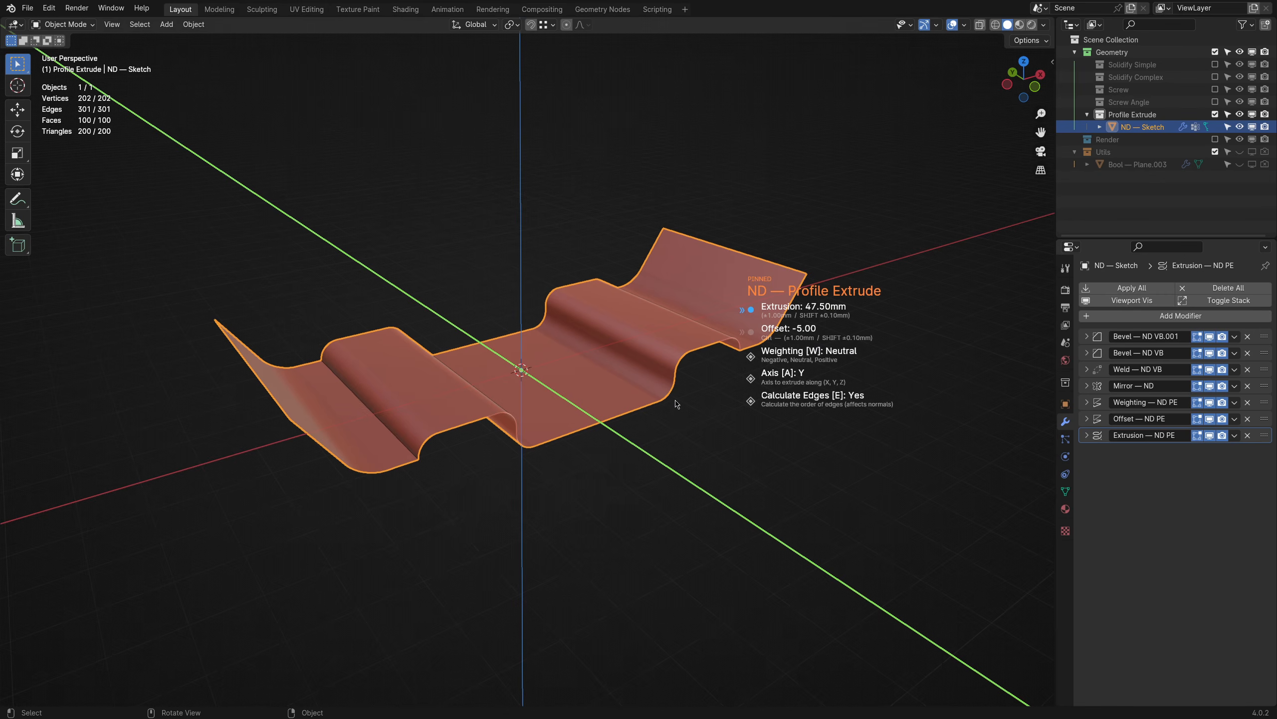
- Toggle Calculate Edges off and on, leave it at Yes, then accept the profile extrusion and deselect it
key("e")
key("e")
key("e")
key("e")
middle_click_drag(676, 404, 642, 420)
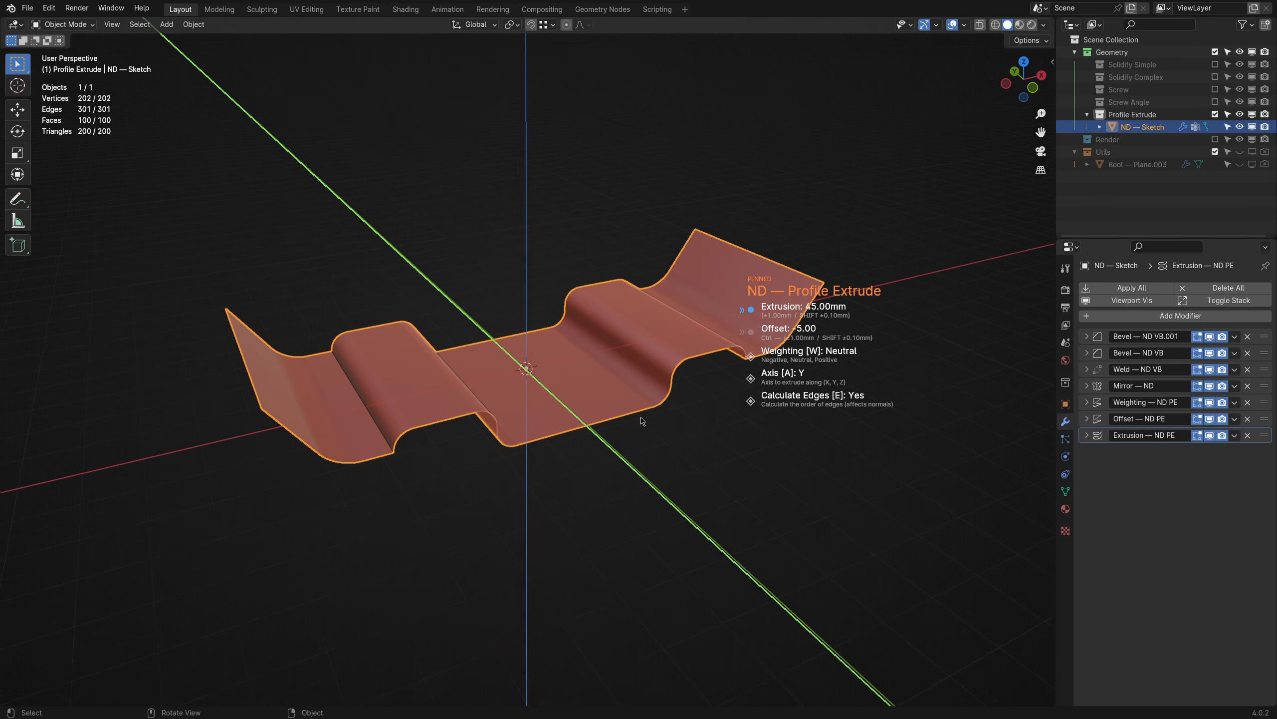
left_click(644, 418)
left_click(718, 476)
middle_click_drag(718, 476, 744, 473)
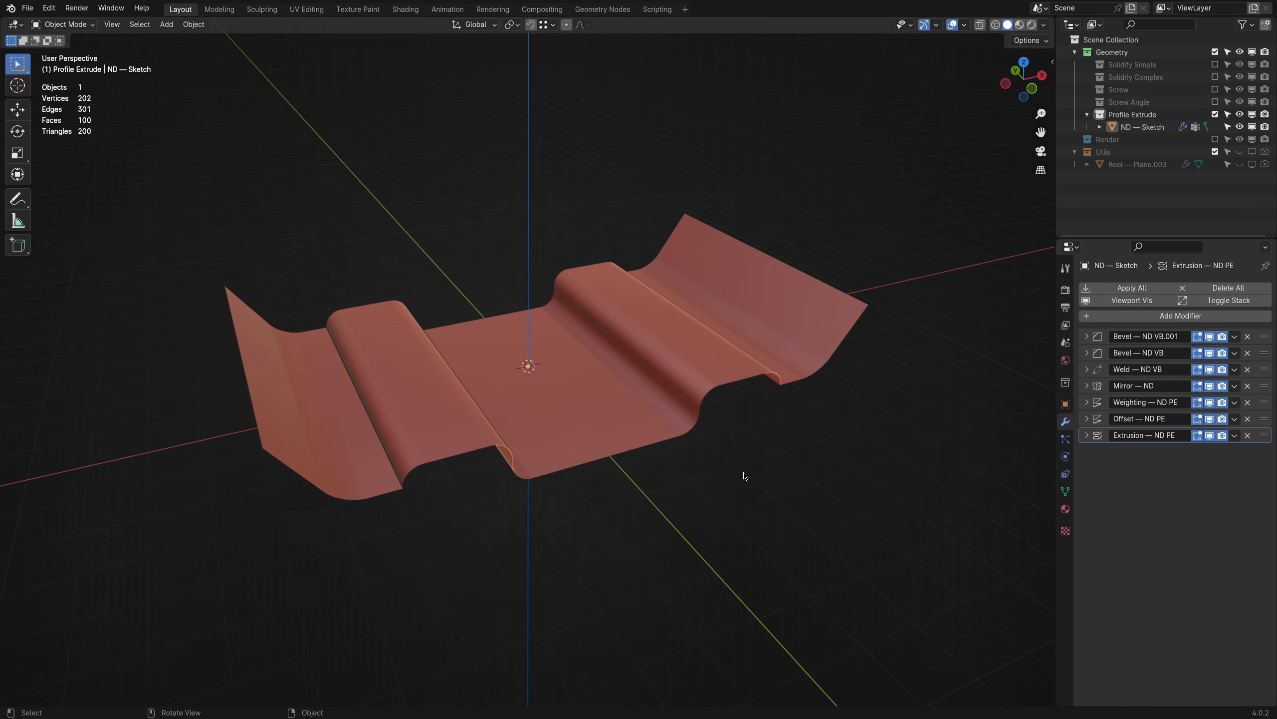